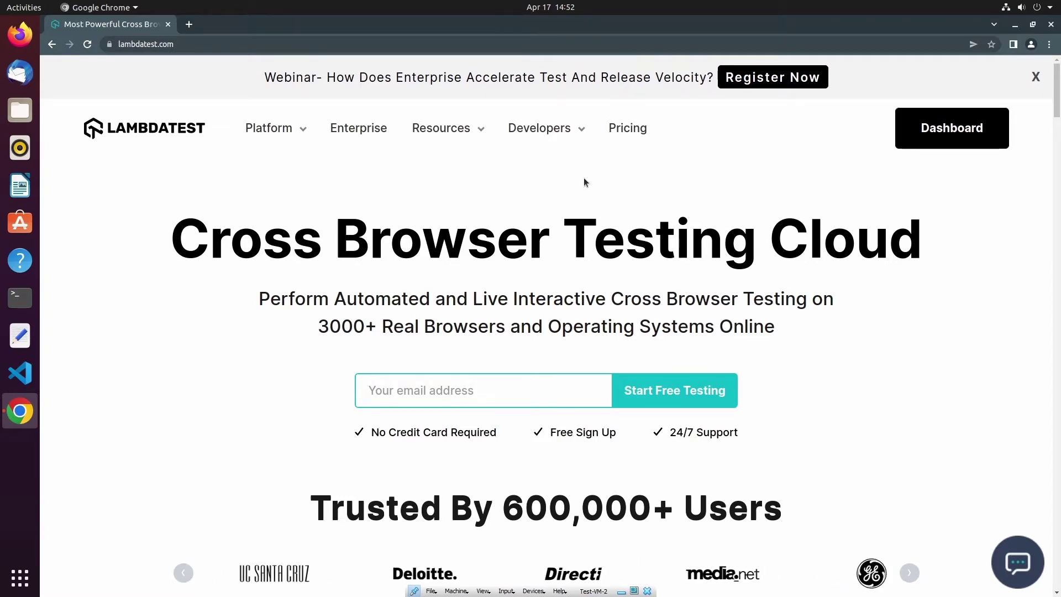
# Open the account dashboard using the Dashboard button in the lambdatest.com header
pyautogui.click(957, 127)
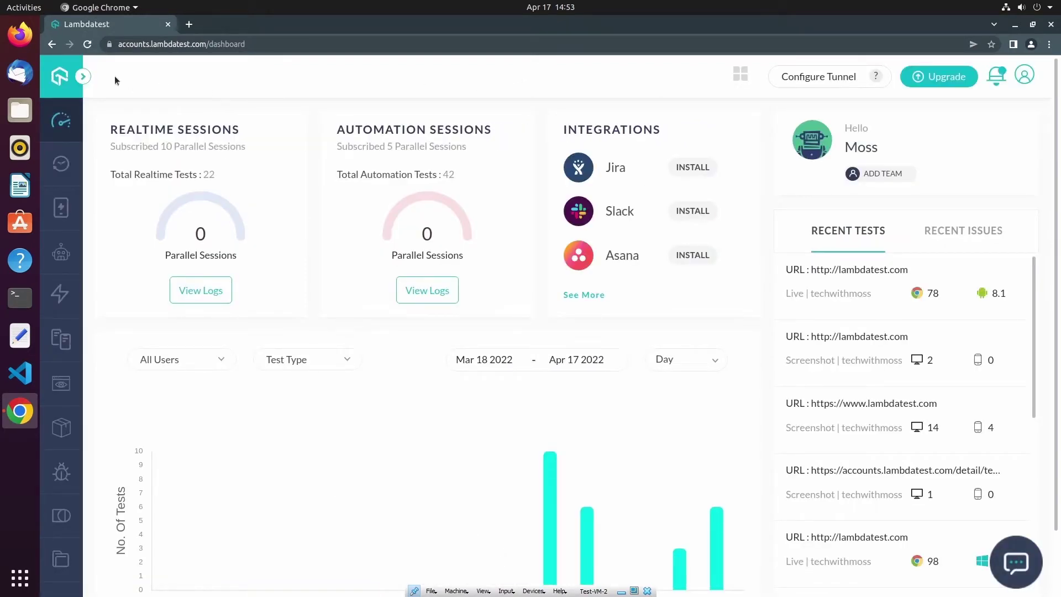
# Go to Visual UI Testing > Responsive from the expanded left sidebar
pyautogui.click(81, 78)
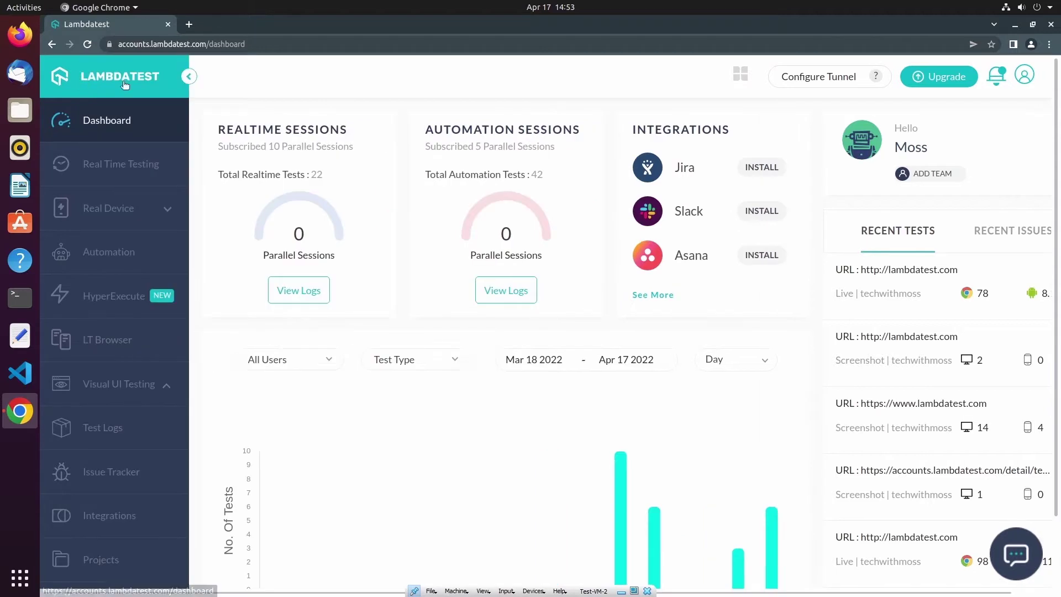
pyautogui.click(163, 390)
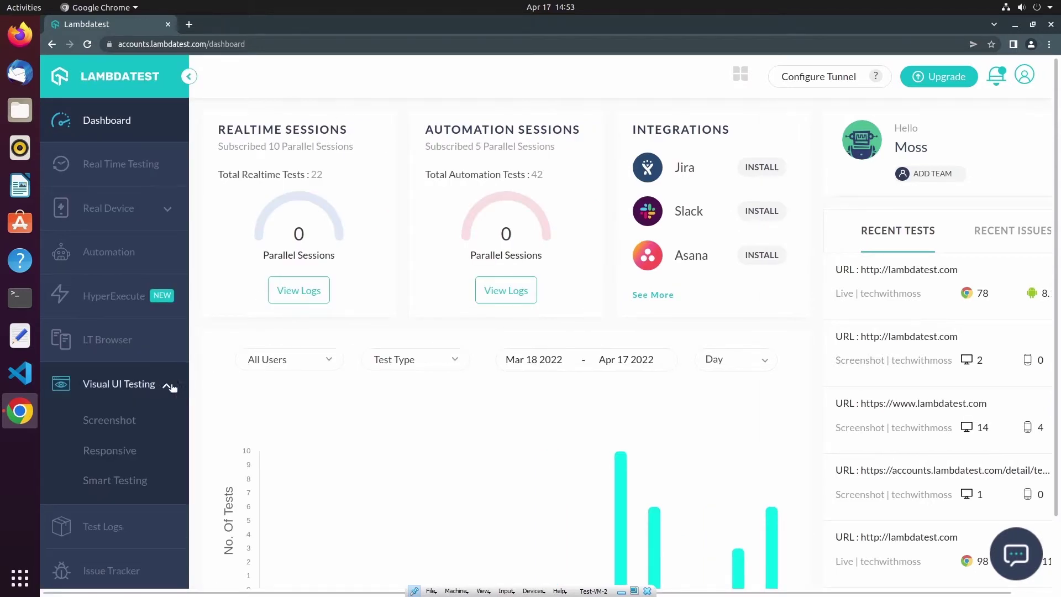
pyautogui.click(160, 455)
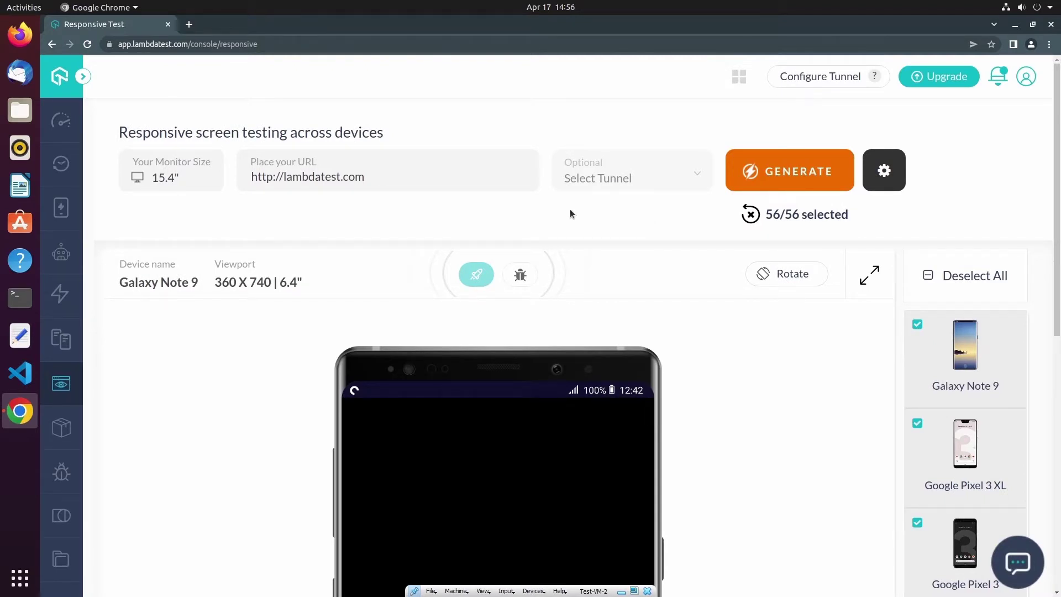
# Choose 24" in the Your Monitor Size dropdown
pyautogui.click(175, 176)
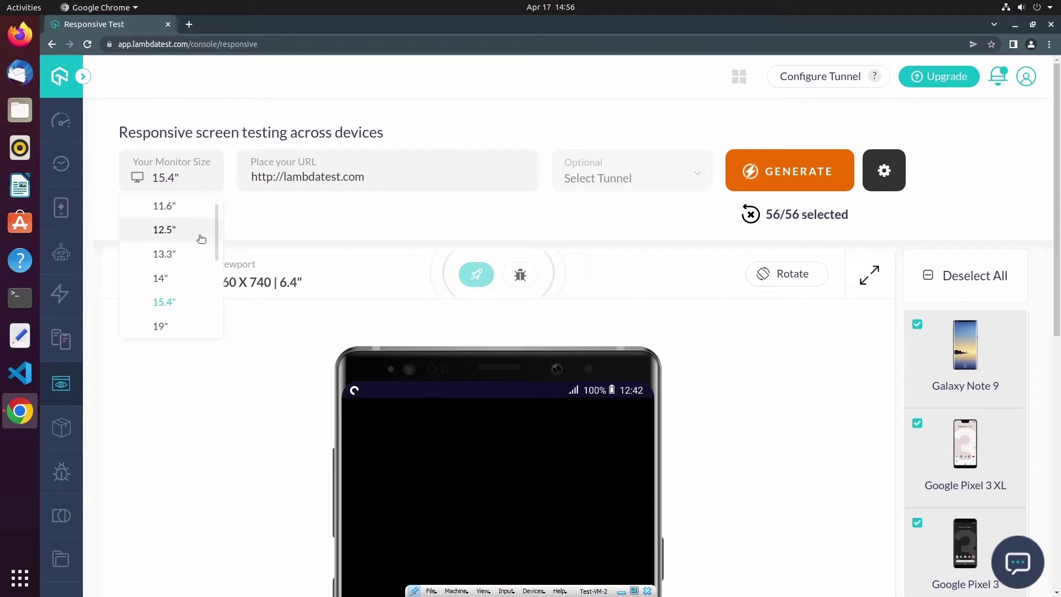
pyautogui.scroll(-3, 189, 253)
pyautogui.scroll(-2, 188, 252)
pyautogui.click(174, 257)
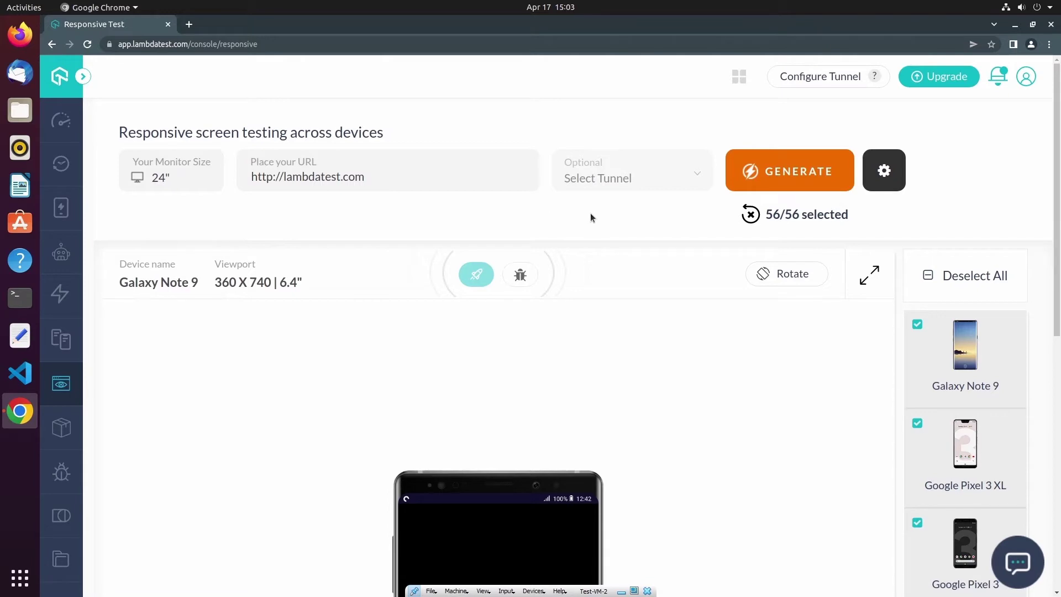
pyautogui.moveTo(1055, 191); pyautogui.dragTo(1053, 456)
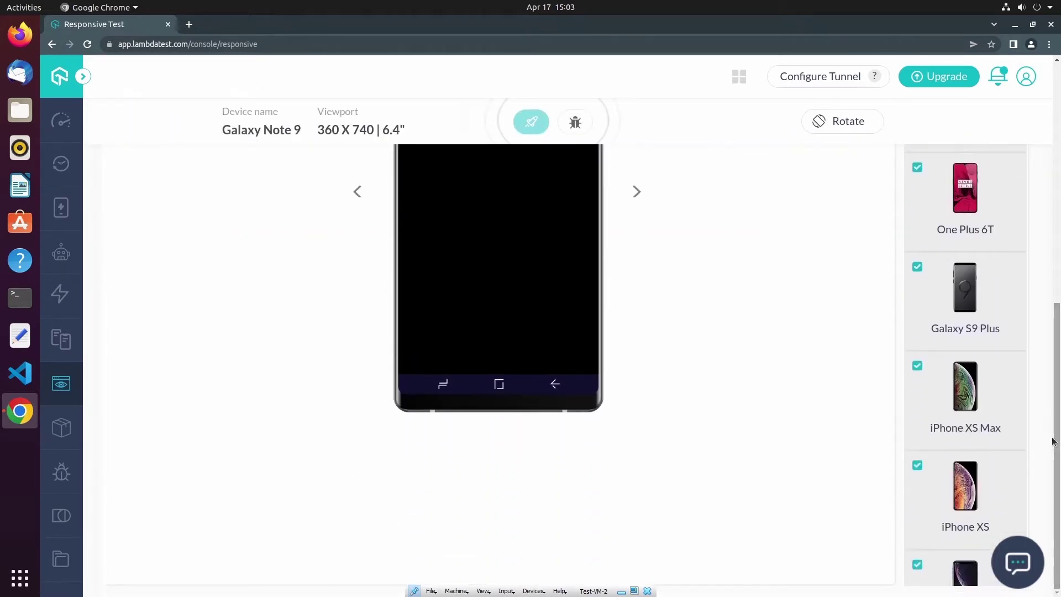
pyautogui.scroll(-4, 977, 273)
pyautogui.scroll(-4, 994, 315)
pyautogui.scroll(-4, 1012, 331)
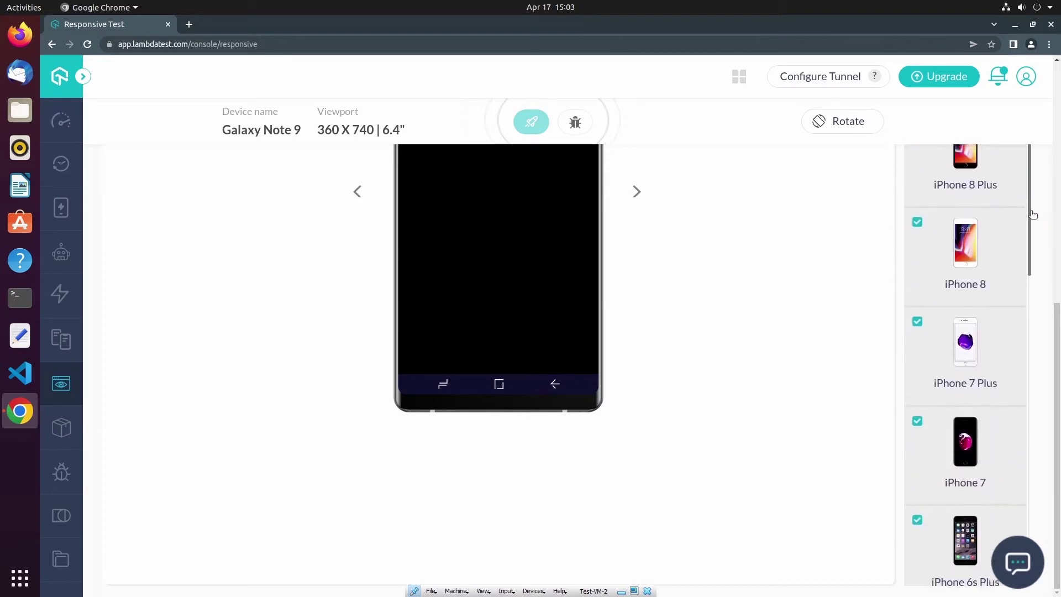
pyautogui.scroll(-2, 1037, 356)
pyautogui.moveTo(1041, 362)
pyautogui.mouseDown()
pyautogui.moveTo(1042, 517)
pyautogui.moveTo(1036, 210)
pyautogui.mouseUp()
pyautogui.scroll(5, 1036, 210)
pyautogui.scroll(5, 1035, 216)
pyautogui.scroll(5, 1040, 249)
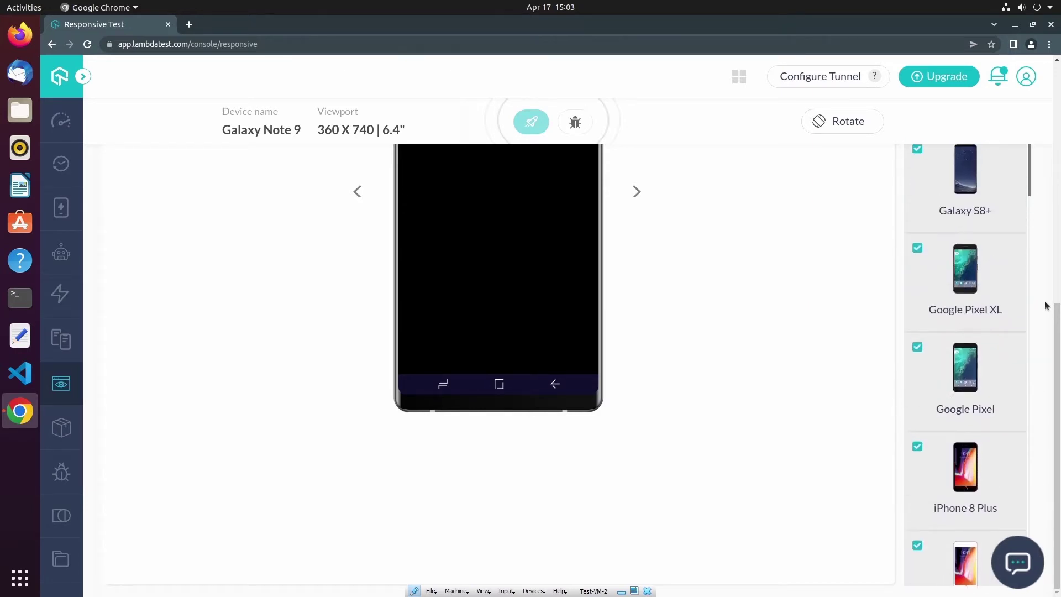
pyautogui.scroll(5, 1046, 304)
pyautogui.scroll(5, 1046, 305)
pyautogui.scroll(5, 1020, 304)
pyautogui.scroll(4, 1020, 302)
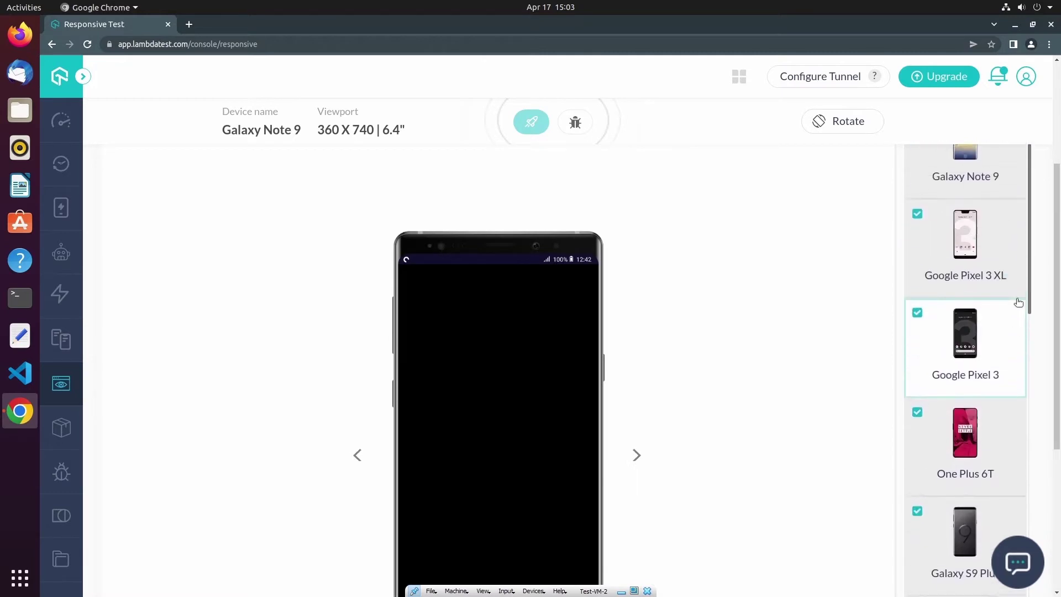
pyautogui.scroll(3, 1041, 301)
pyautogui.scroll(5, 1041, 300)
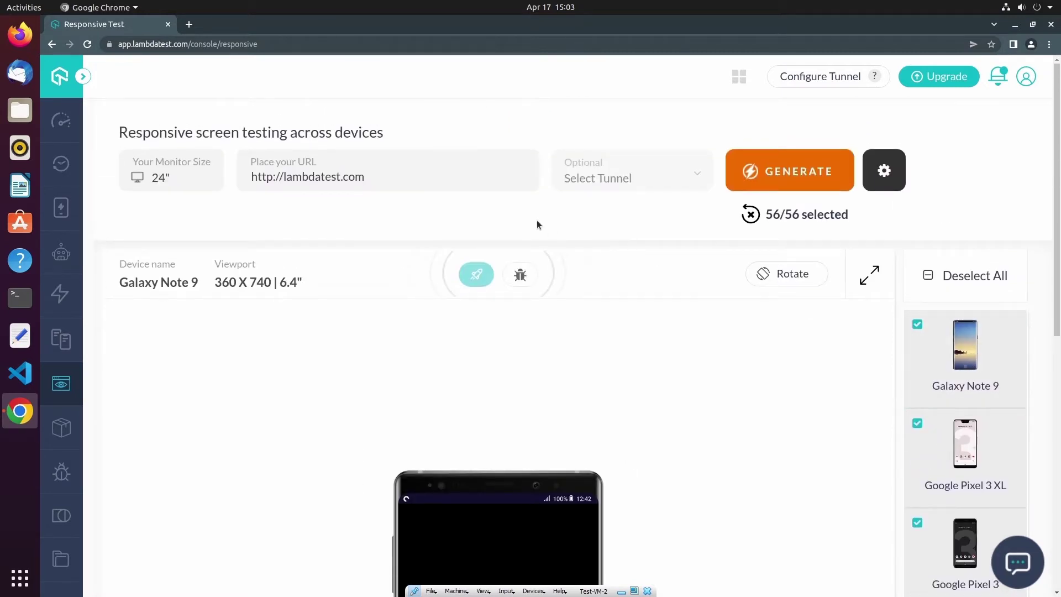
# Deselect all devices, then tick Galaxy Note 9 and Google Pixel 3 XL, reselecting after a reset
pyautogui.click(932, 282)
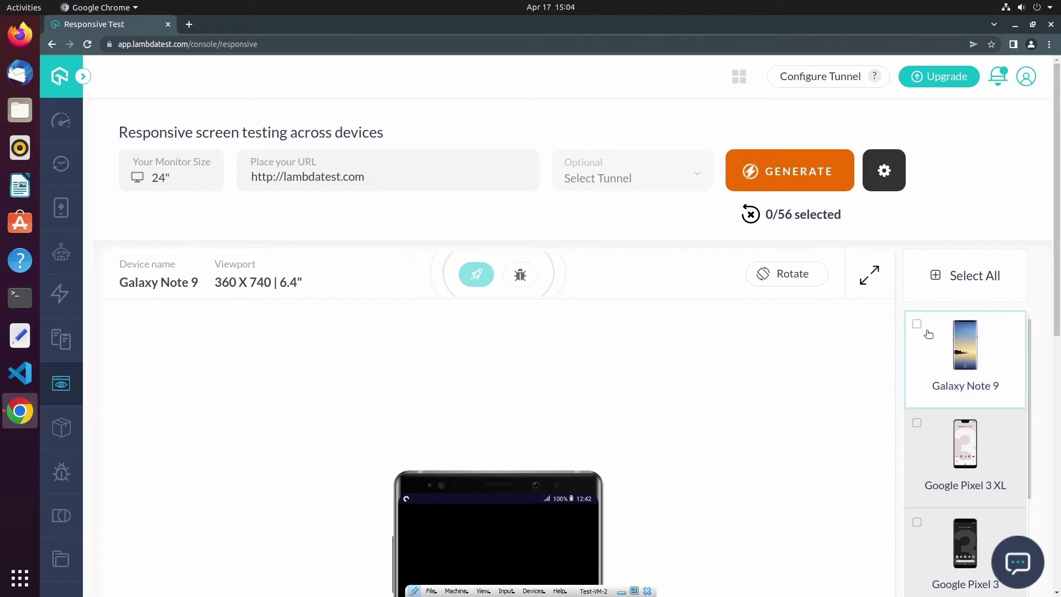
pyautogui.click(917, 323)
pyautogui.click(916, 423)
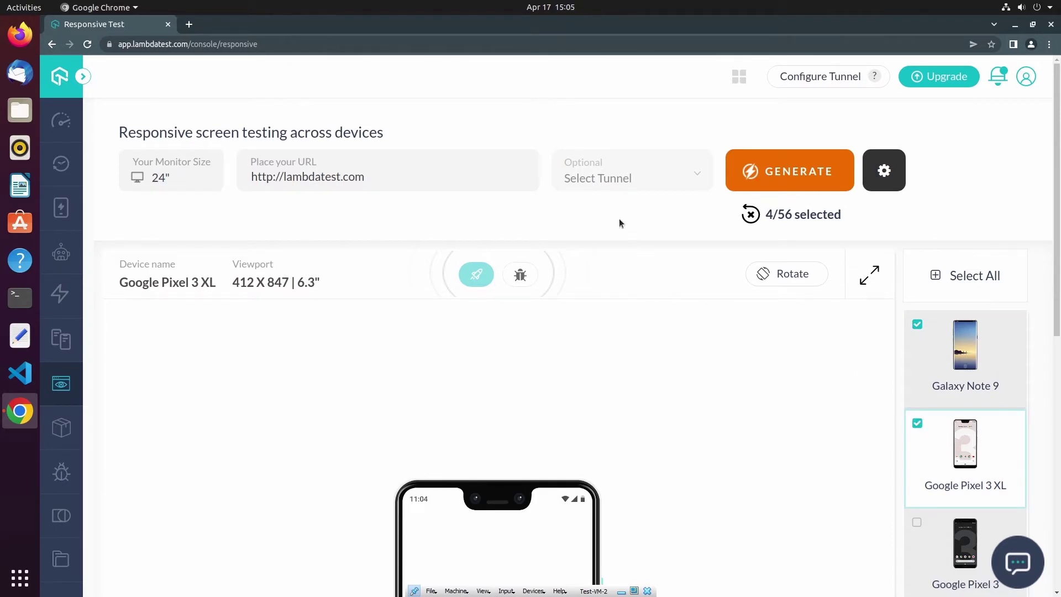
pyautogui.click(751, 215)
pyautogui.click(916, 324)
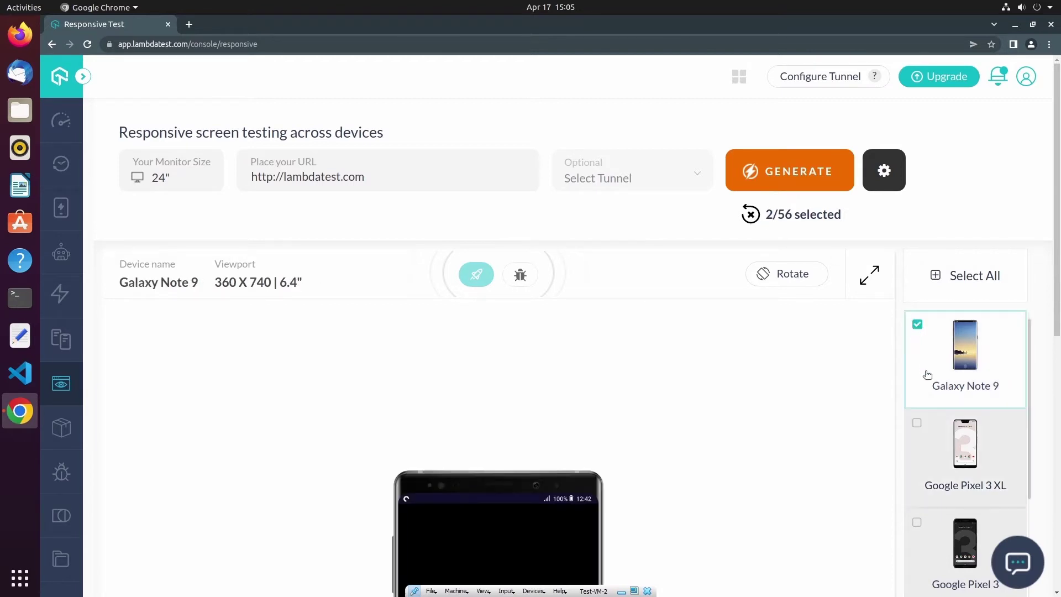
pyautogui.click(917, 423)
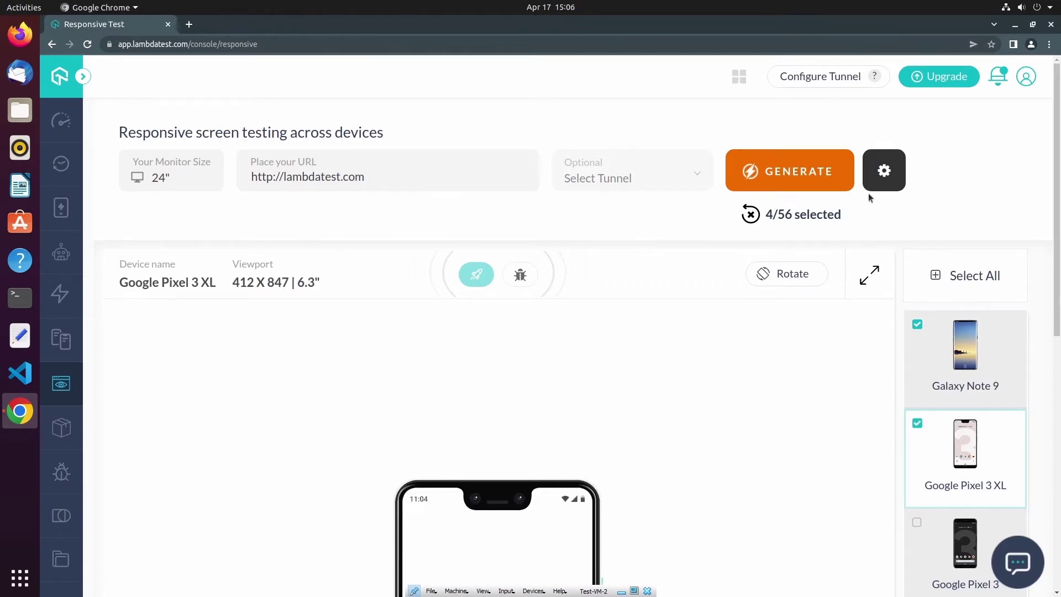
# In the gear settings, keep project TEST PROJECT, version 894 and 2-second defer time
pyautogui.click(888, 178)
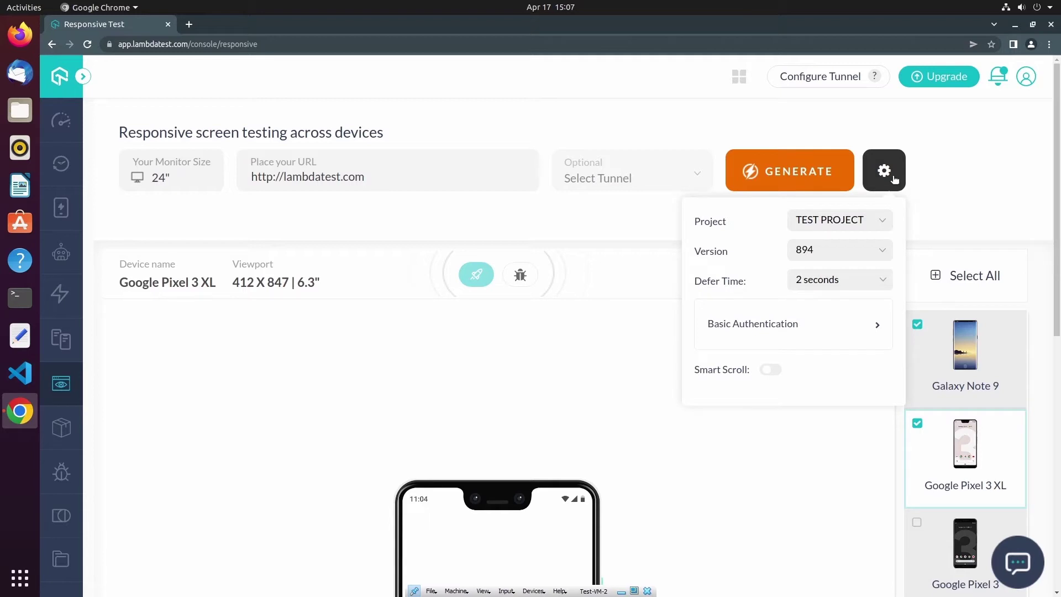
pyautogui.click(881, 226)
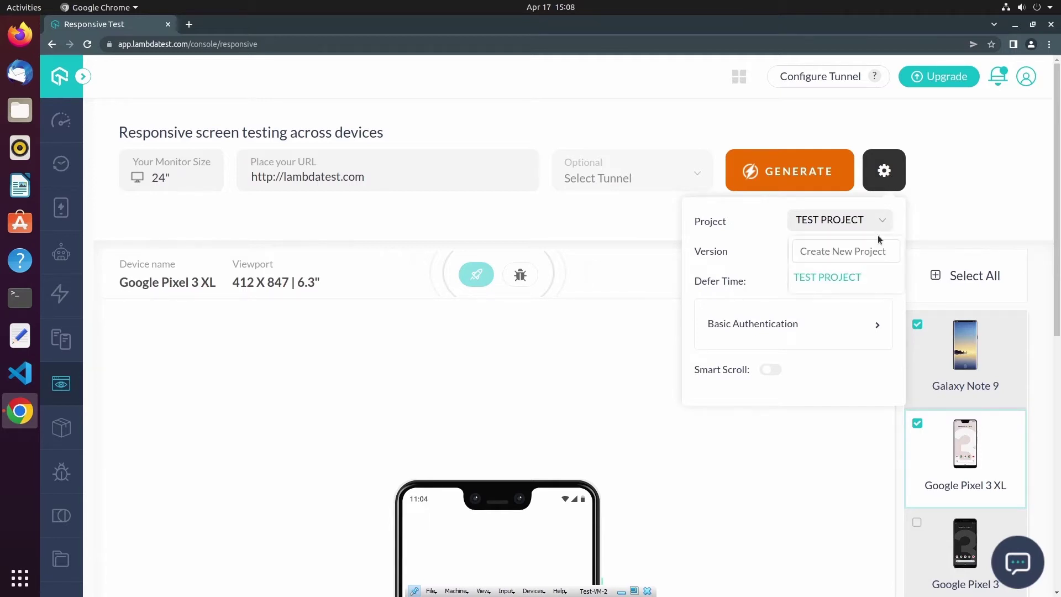
pyautogui.click(835, 283)
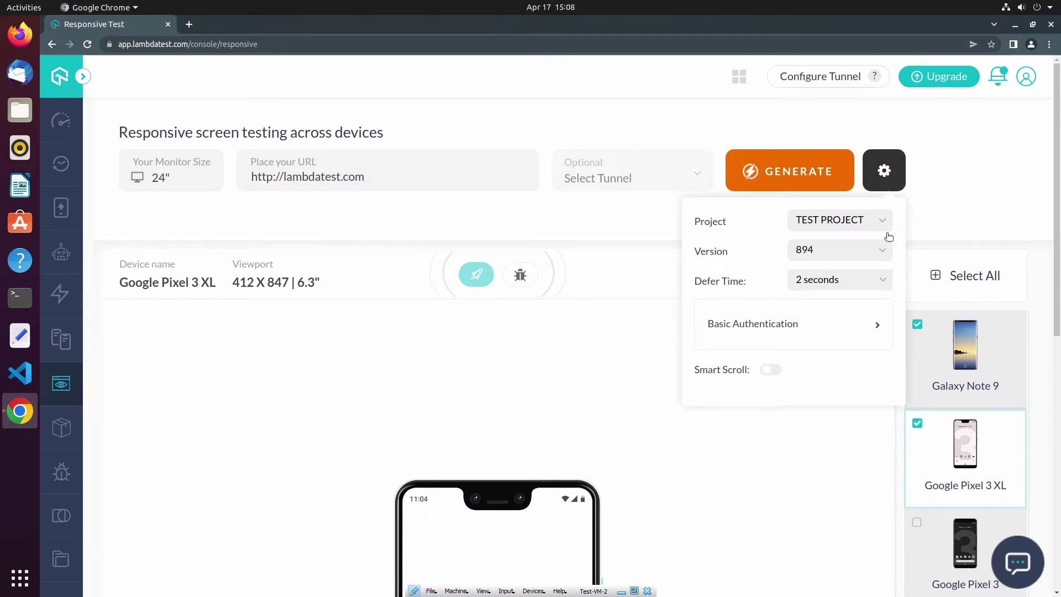
pyautogui.click(875, 254)
pyautogui.click(846, 307)
pyautogui.click(884, 280)
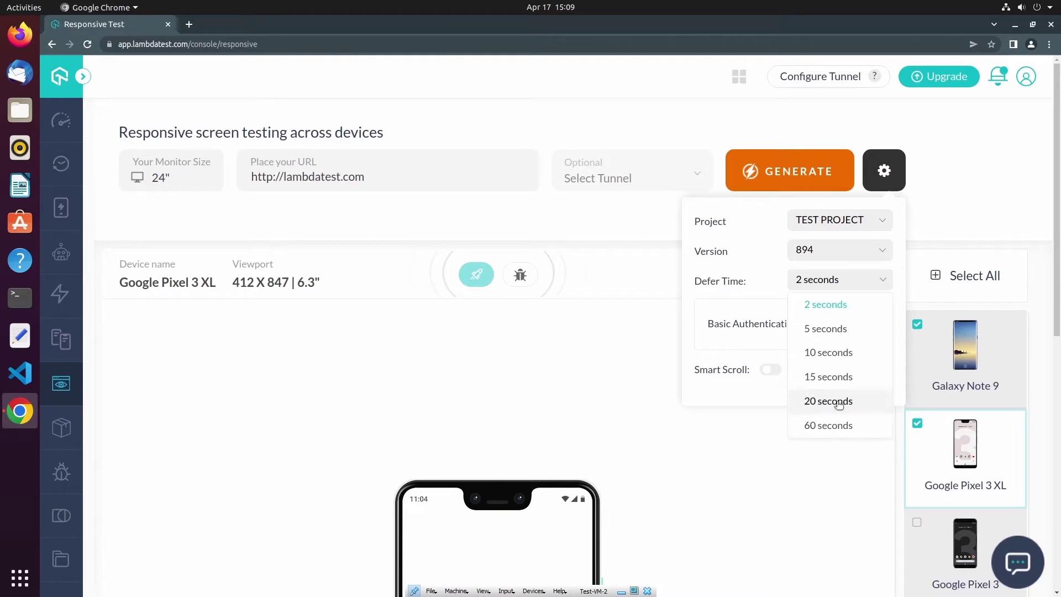
pyautogui.click(841, 307)
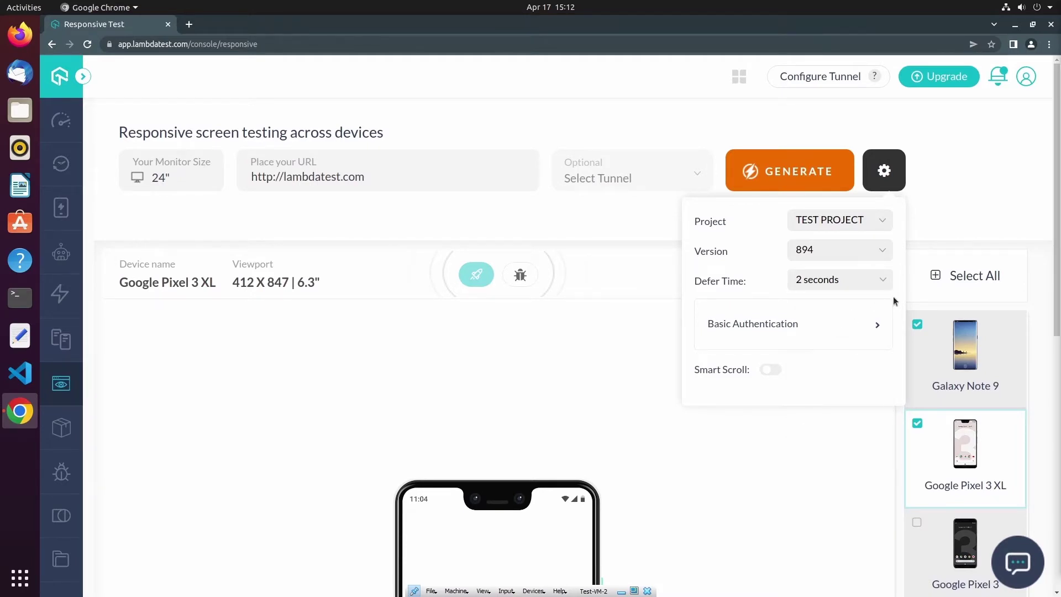
# Save a basic authentication username and password, enable Smart Scroll, and close settings
pyautogui.click(858, 321)
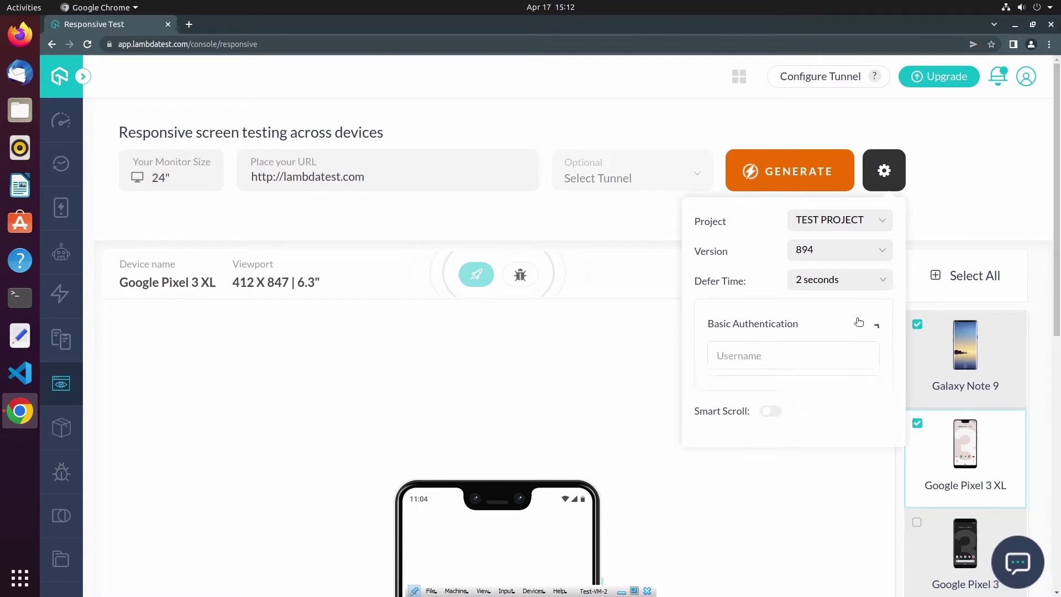
pyautogui.click(803, 364)
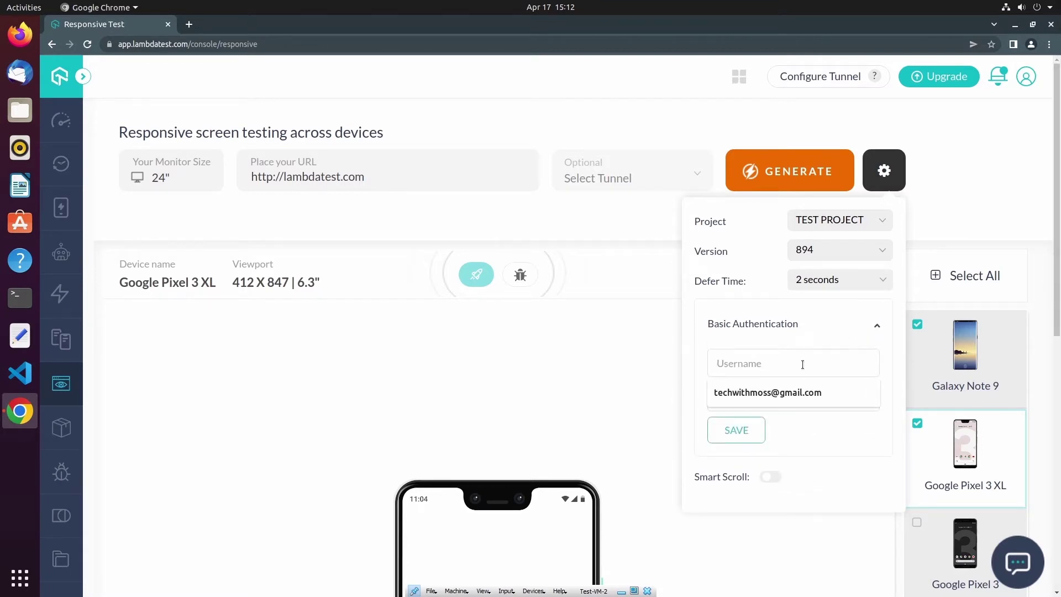
pyautogui.press('Tab')
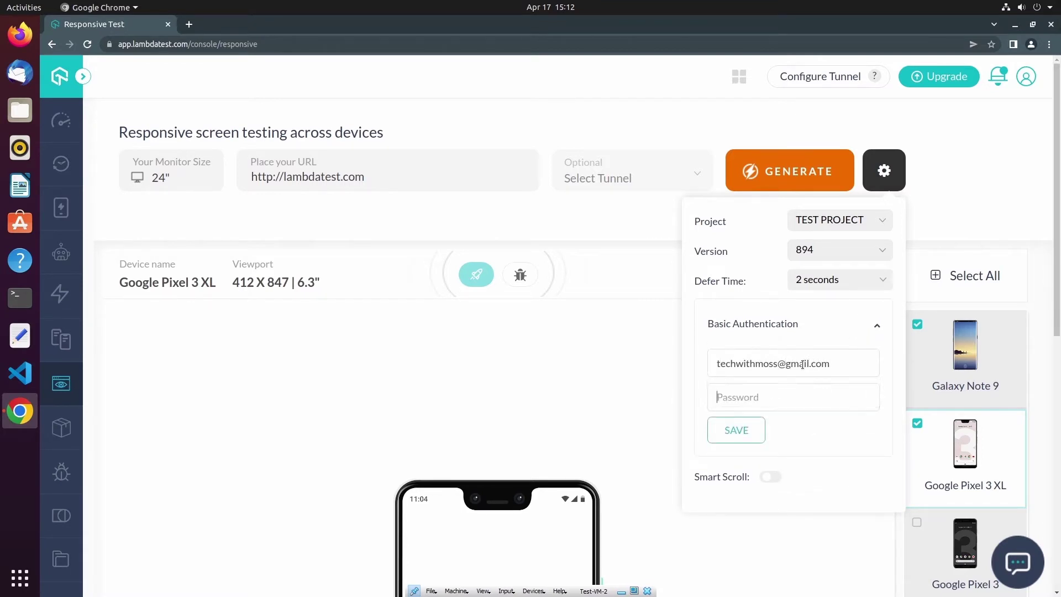
pyautogui.click(735, 429)
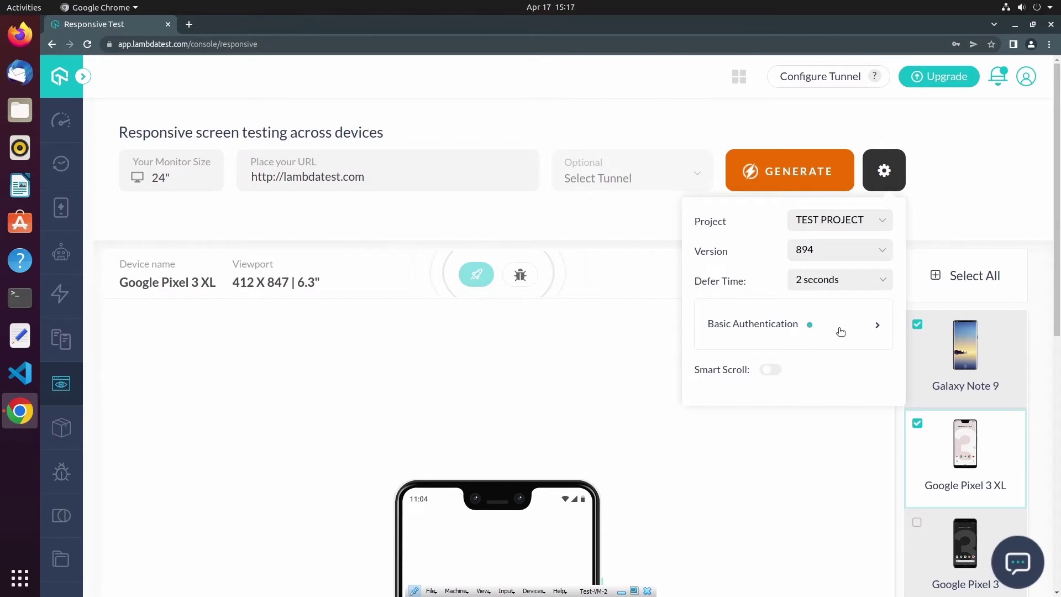
pyautogui.click(768, 368)
pyautogui.click(884, 174)
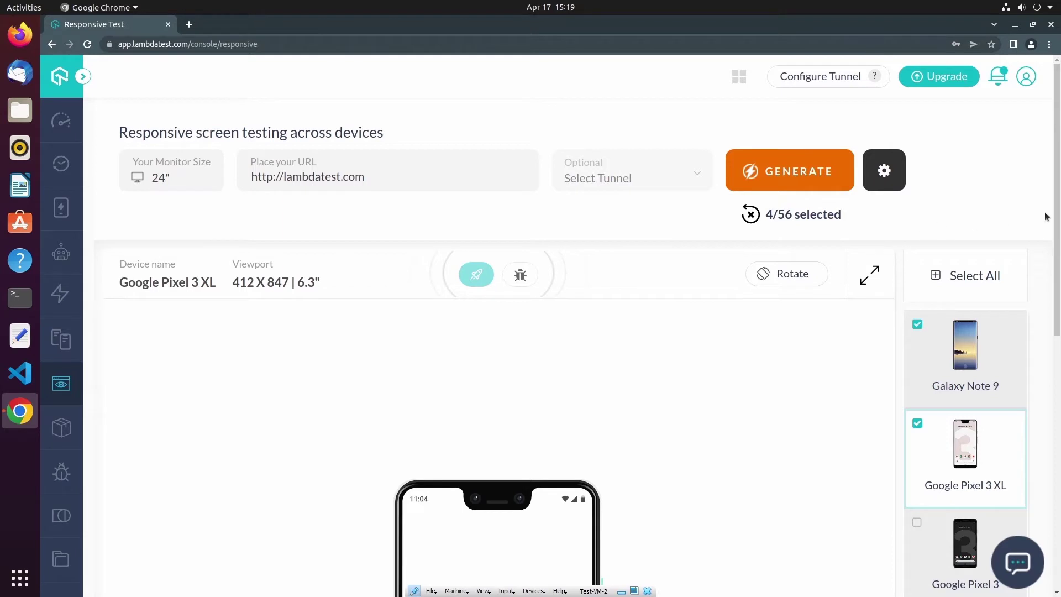
pyautogui.moveTo(1055, 217); pyautogui.dragTo(1053, 365)
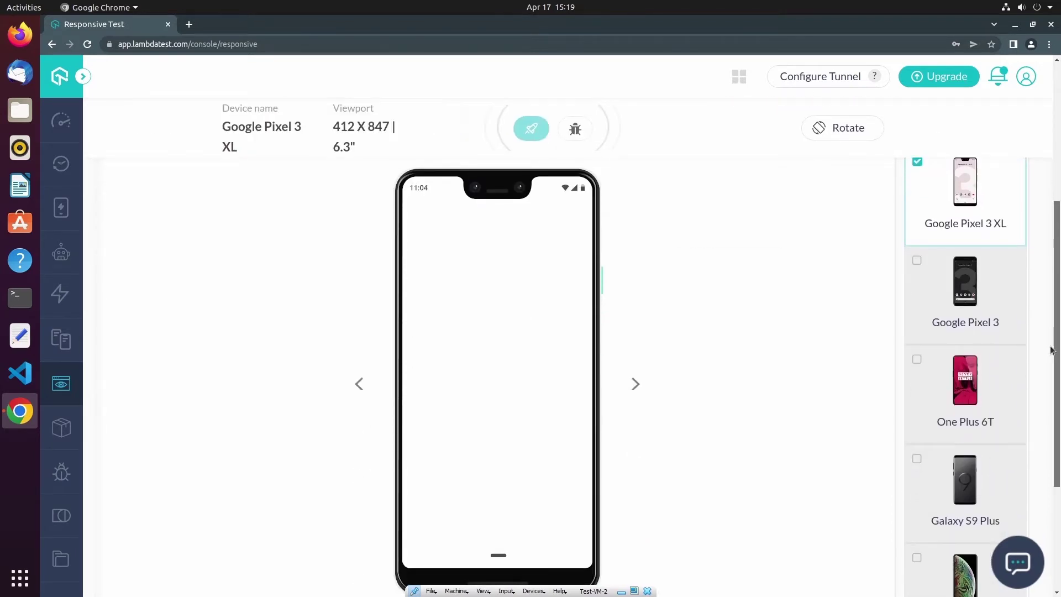
pyautogui.click(832, 129)
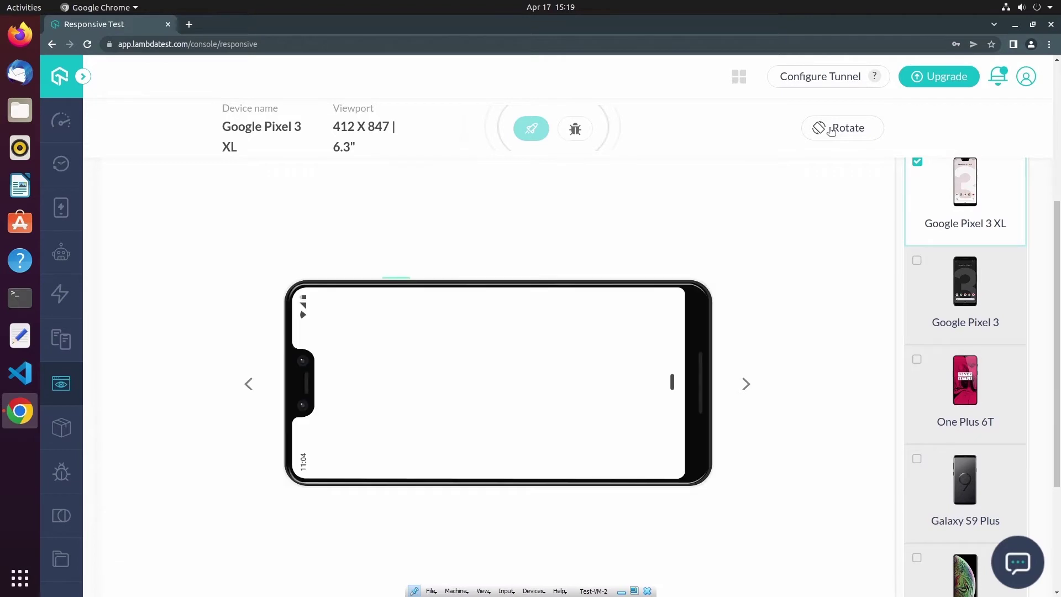
pyautogui.click(831, 129)
pyautogui.click(832, 129)
pyautogui.click(830, 129)
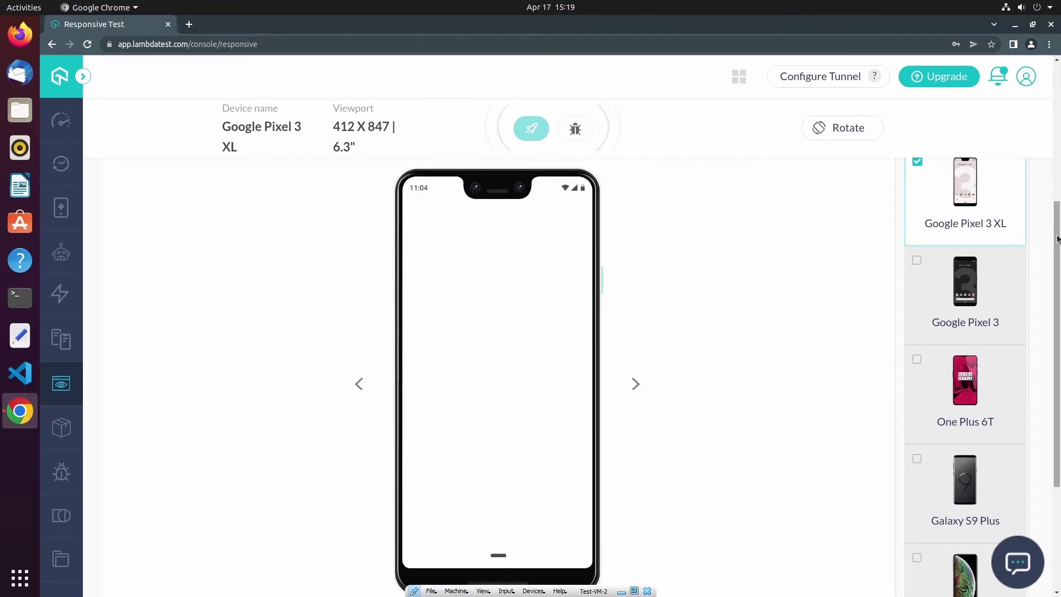
pyautogui.scroll(5, 1056, 238)
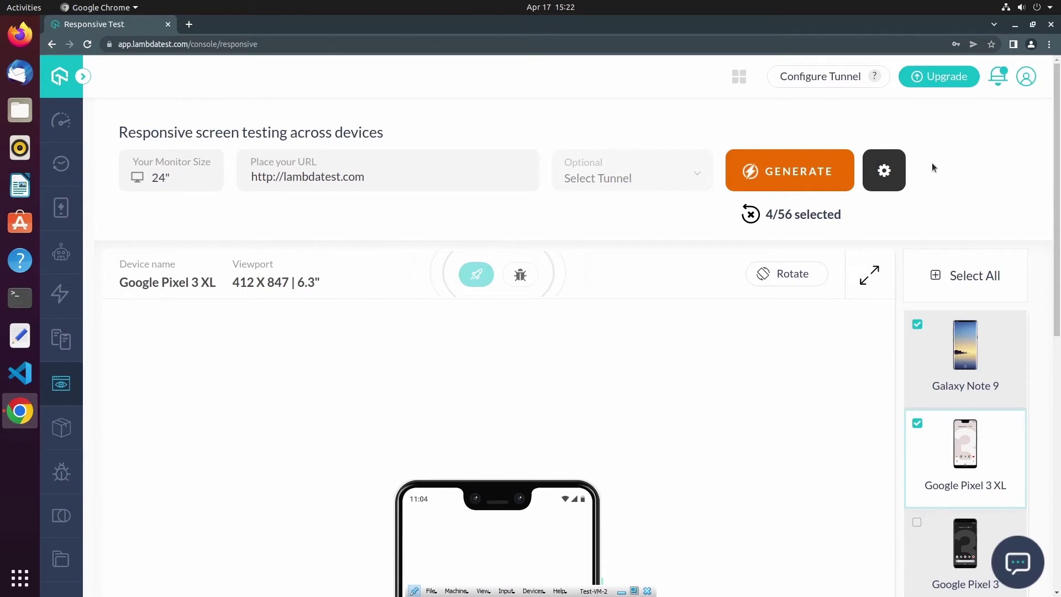
# Generate the lambdatest.com screenshots on Galaxy Note 9 and Google Pixel 3 XL
pyautogui.click(830, 170)
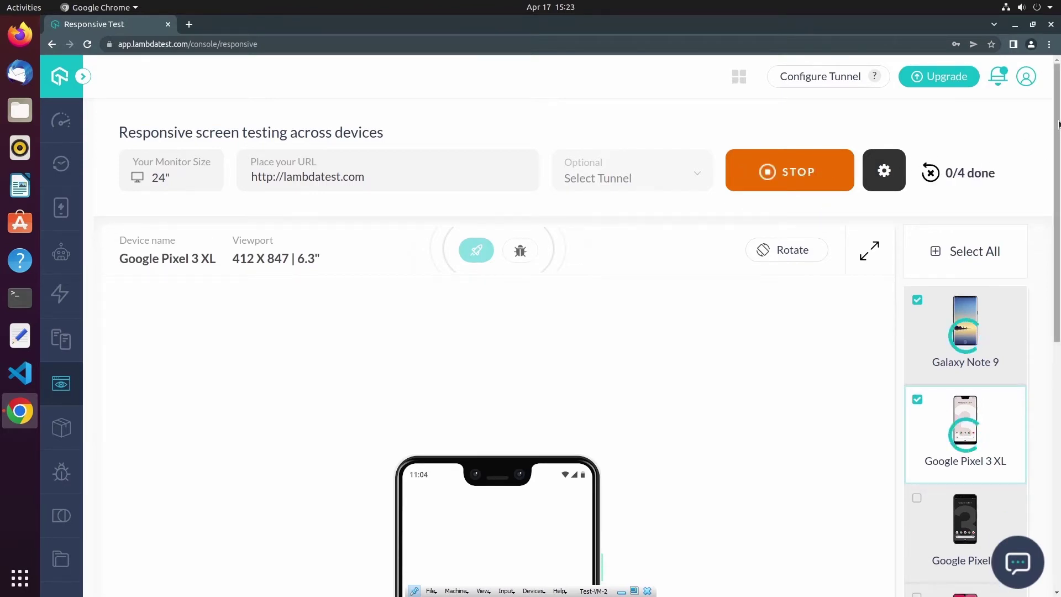
pyautogui.moveTo(1057, 123)
pyautogui.mouseDown()
pyautogui.moveTo(1040, 206)
pyautogui.moveTo(1057, 261)
pyautogui.mouseUp()
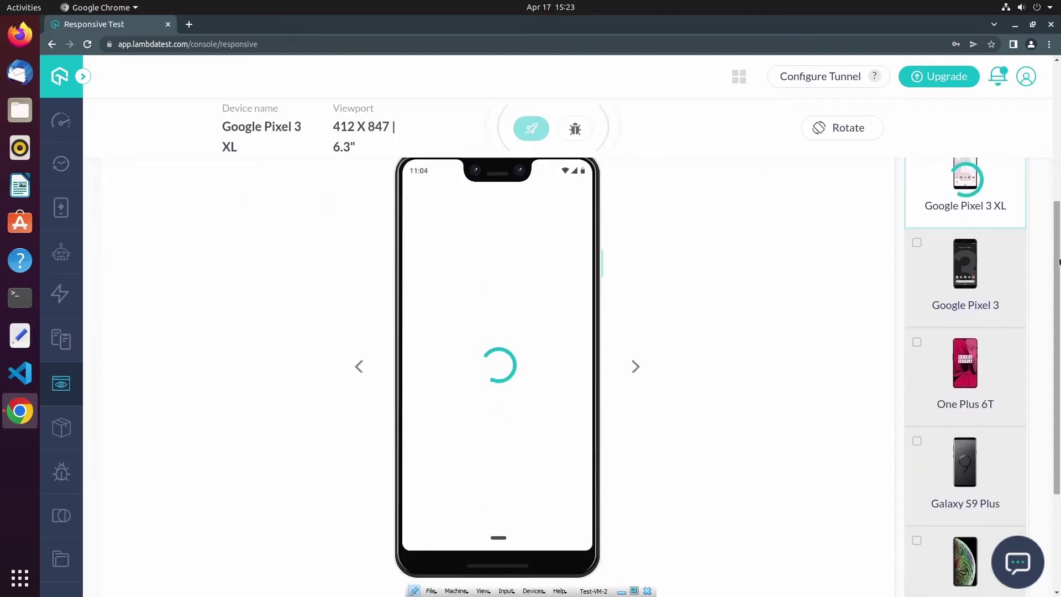
pyautogui.moveTo(1057, 261); pyautogui.dragTo(1053, 124)
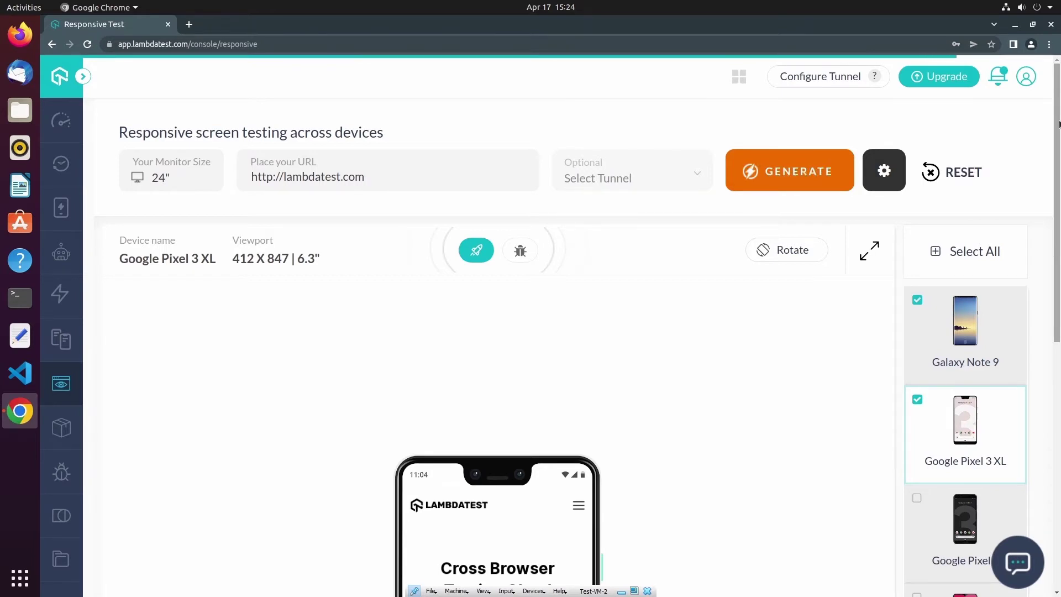
pyautogui.moveTo(1056, 123); pyautogui.dragTo(1047, 276)
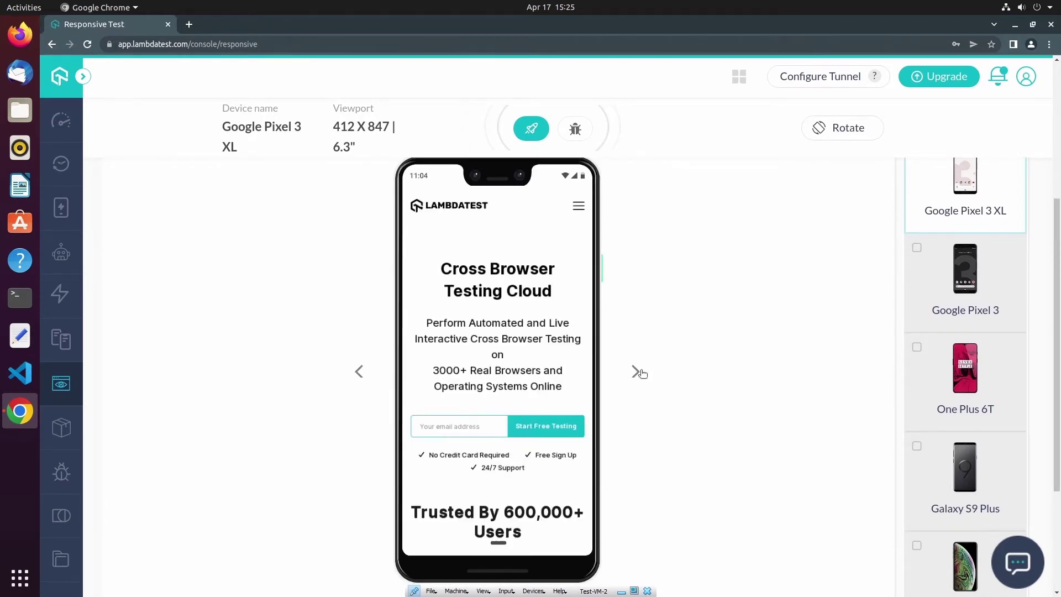
# Show the Galaxy Note 9 preview, rotate it to landscape and back, then open bug annotation
pyautogui.click(358, 371)
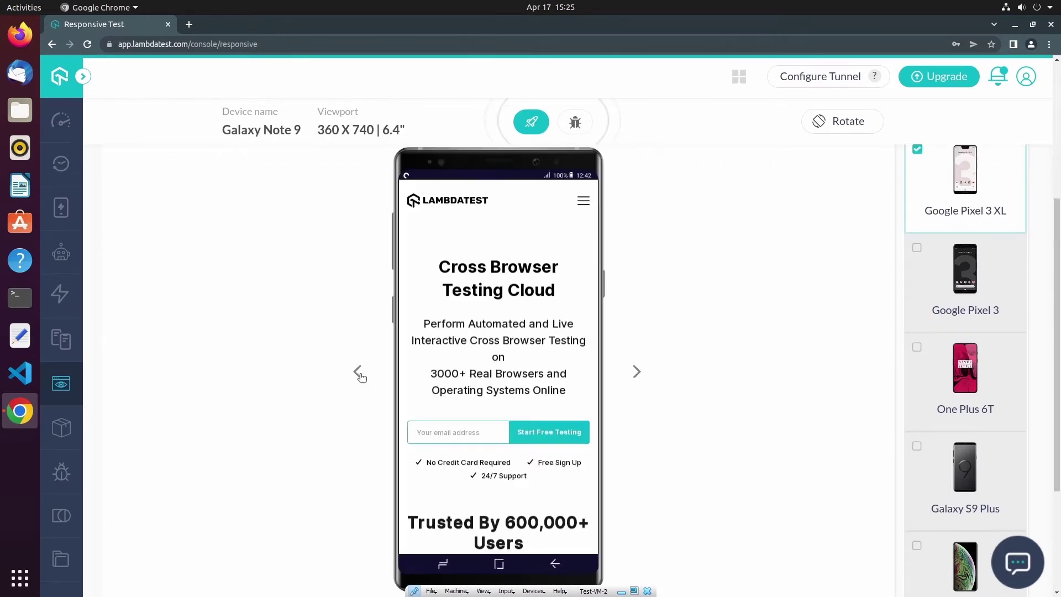
pyautogui.click(636, 371)
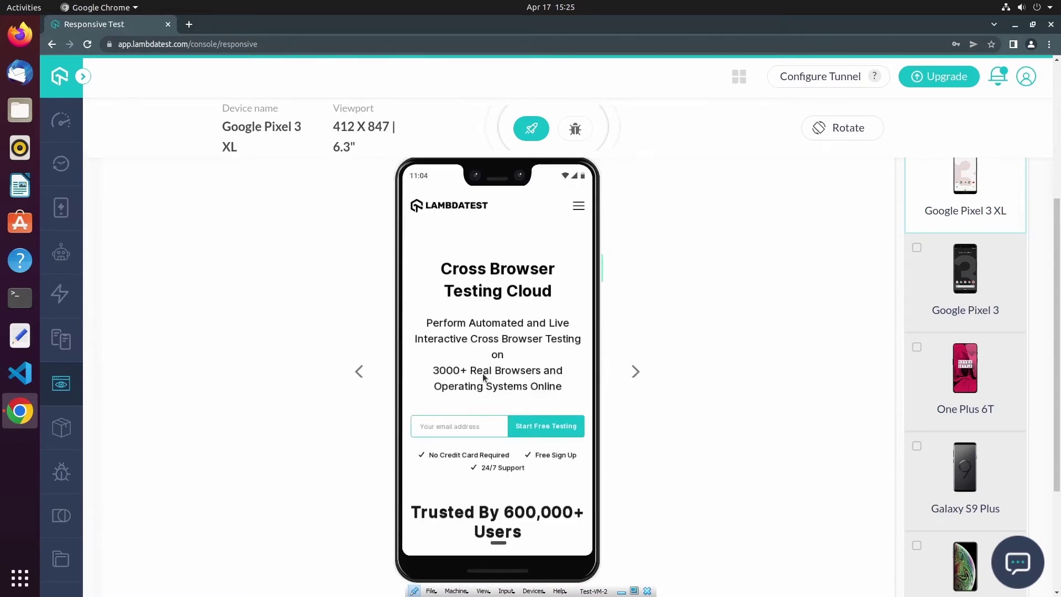
pyautogui.click(358, 372)
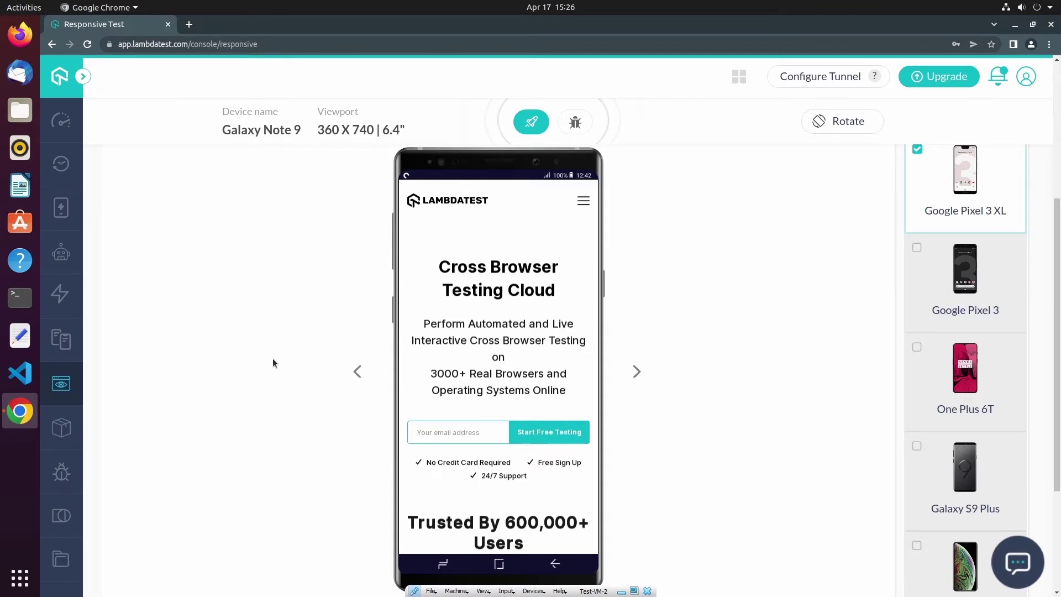
pyautogui.click(840, 124)
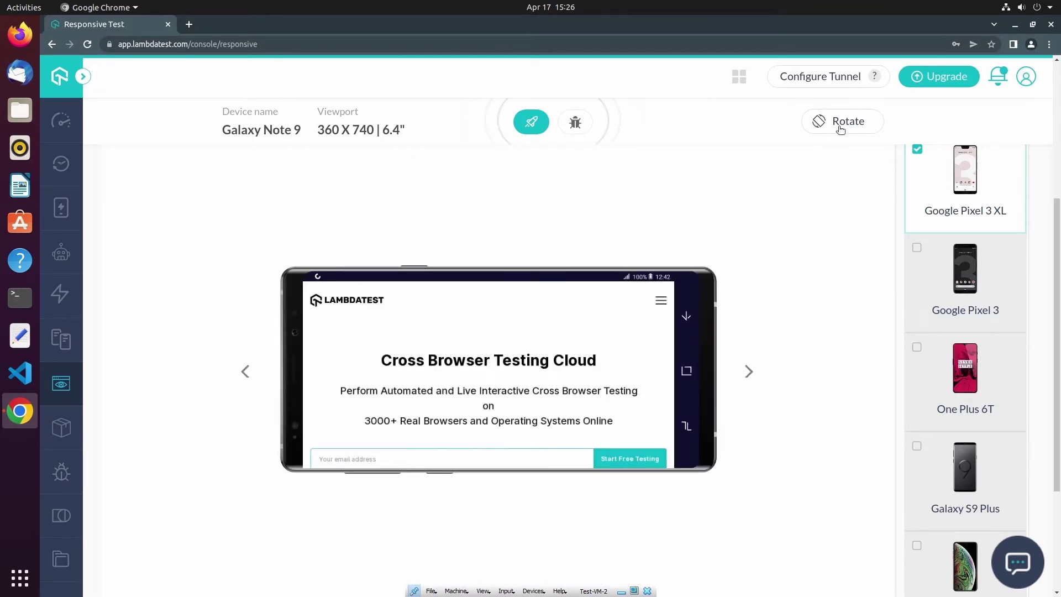
pyautogui.scroll(-5, 555, 363)
pyautogui.scroll(-5, 555, 364)
pyautogui.scroll(5, 555, 364)
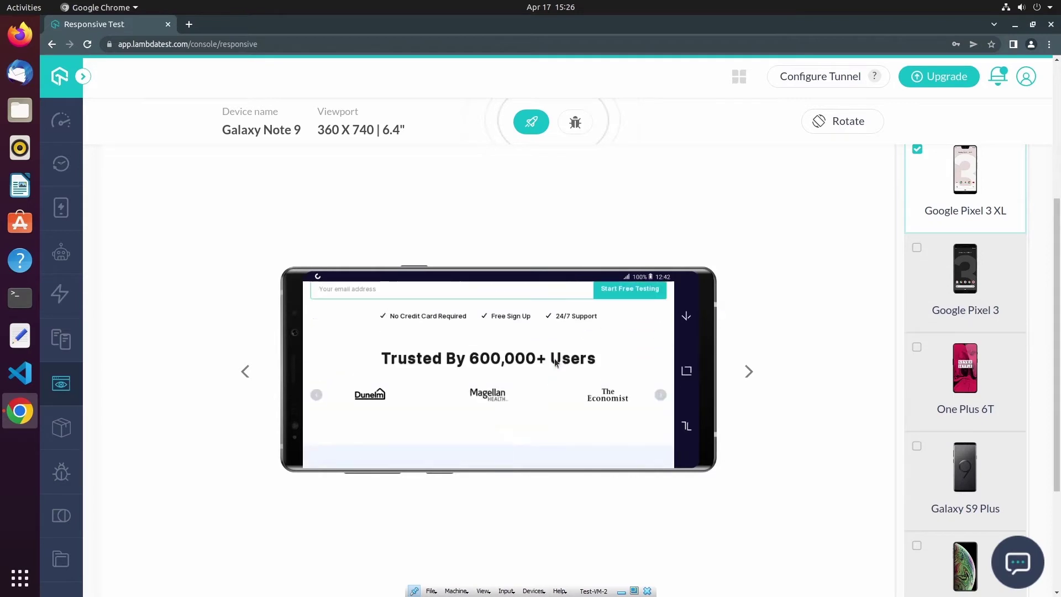
pyautogui.scroll(5, 555, 364)
pyautogui.click(846, 122)
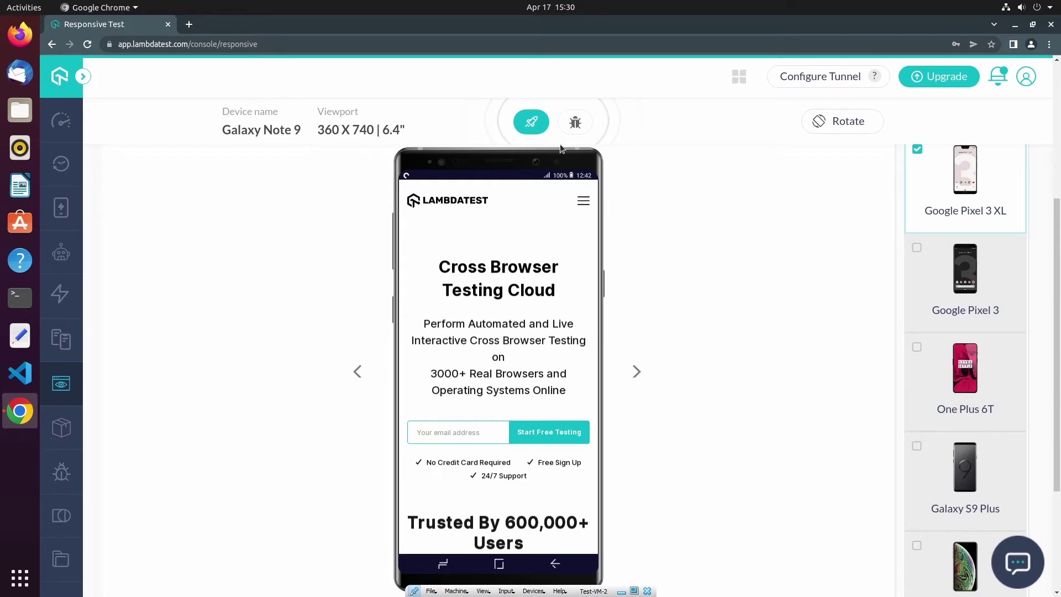
pyautogui.click(576, 123)
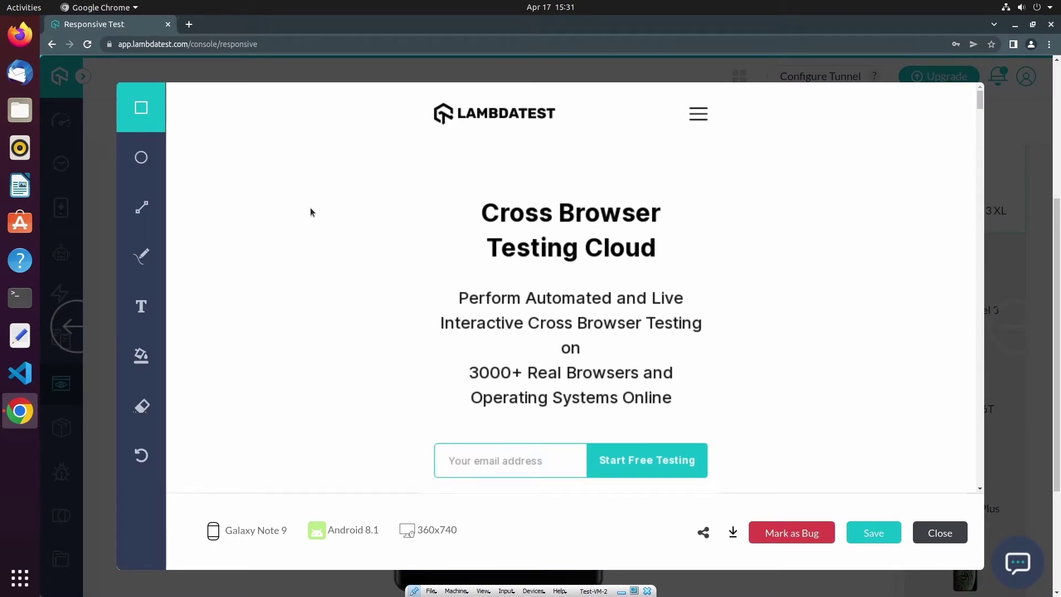
# Box the 'Cross Browser Testing Cloud' heading and draw a line under 'Interactive Cross Browser'
pyautogui.moveTo(463, 195); pyautogui.dragTo(676, 270)
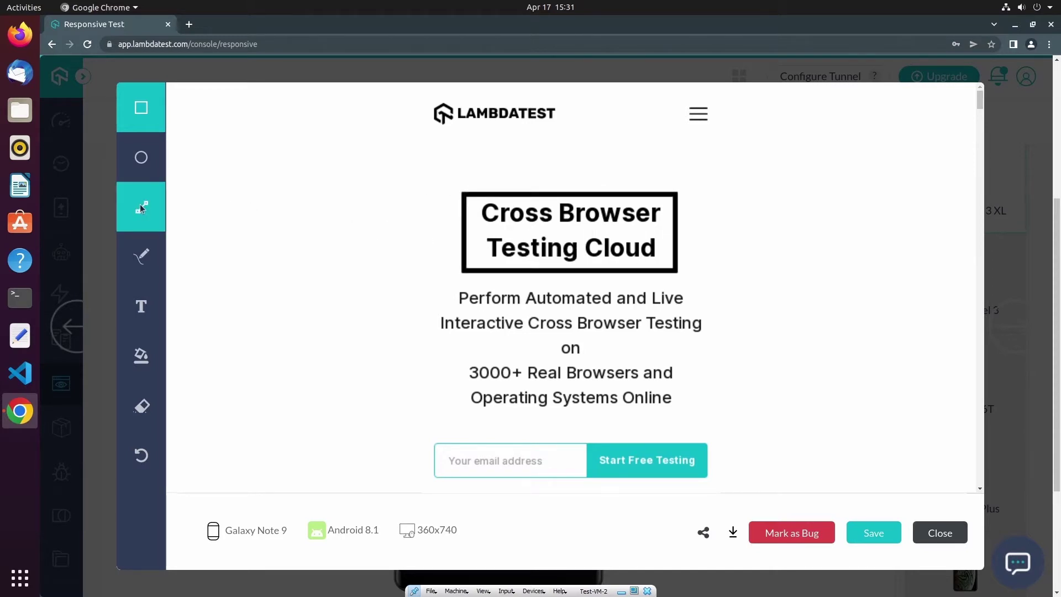
pyautogui.click(140, 206)
pyautogui.moveTo(446, 332); pyautogui.dragTo(645, 332)
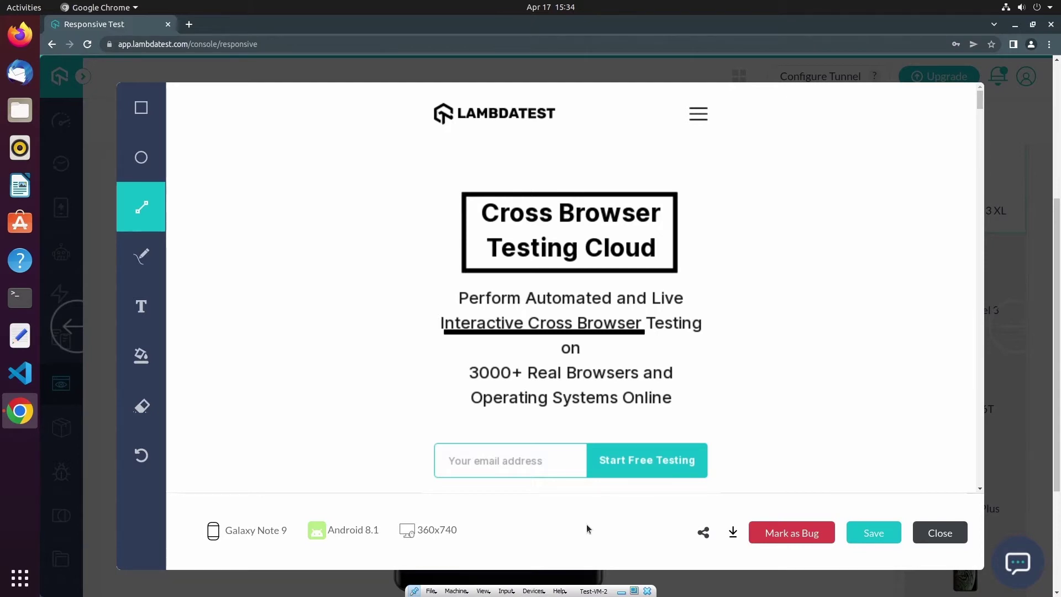
pyautogui.click(703, 532)
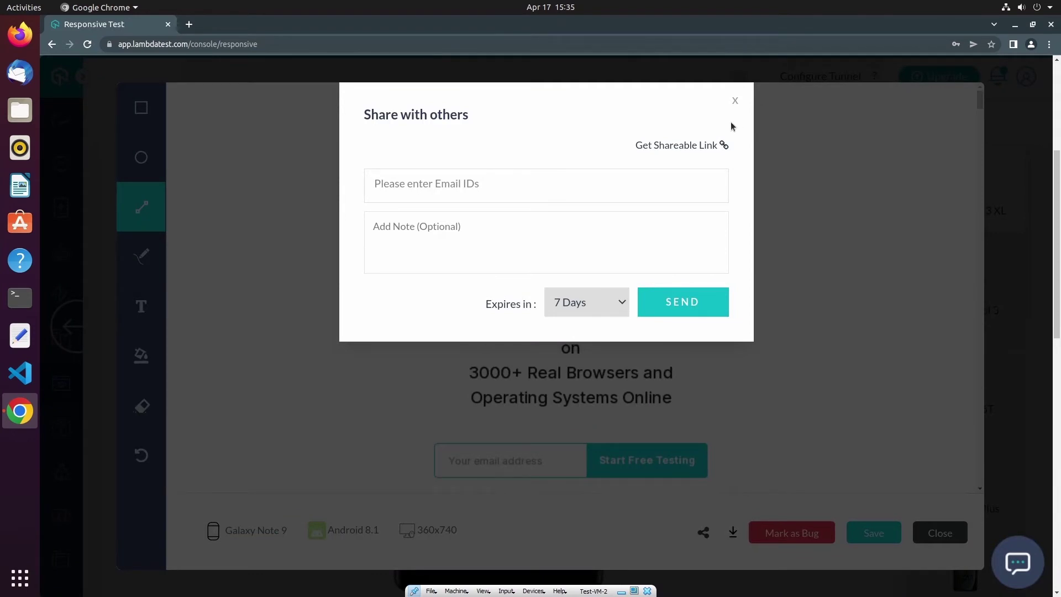
# Generate and copy a shareable screenshot link with a 7-day expiry
pyautogui.click(700, 145)
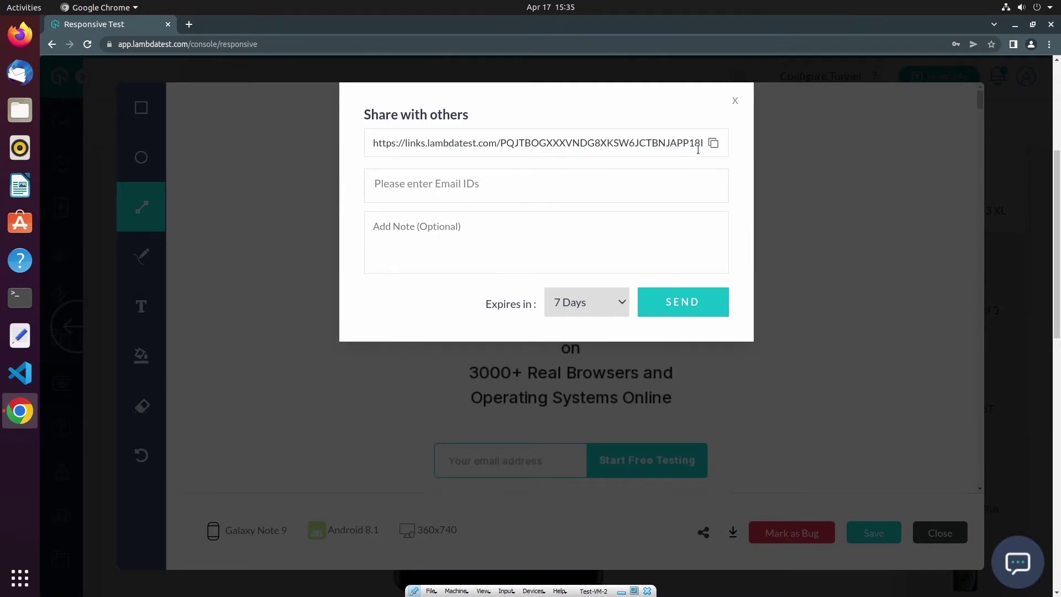
pyautogui.click(713, 143)
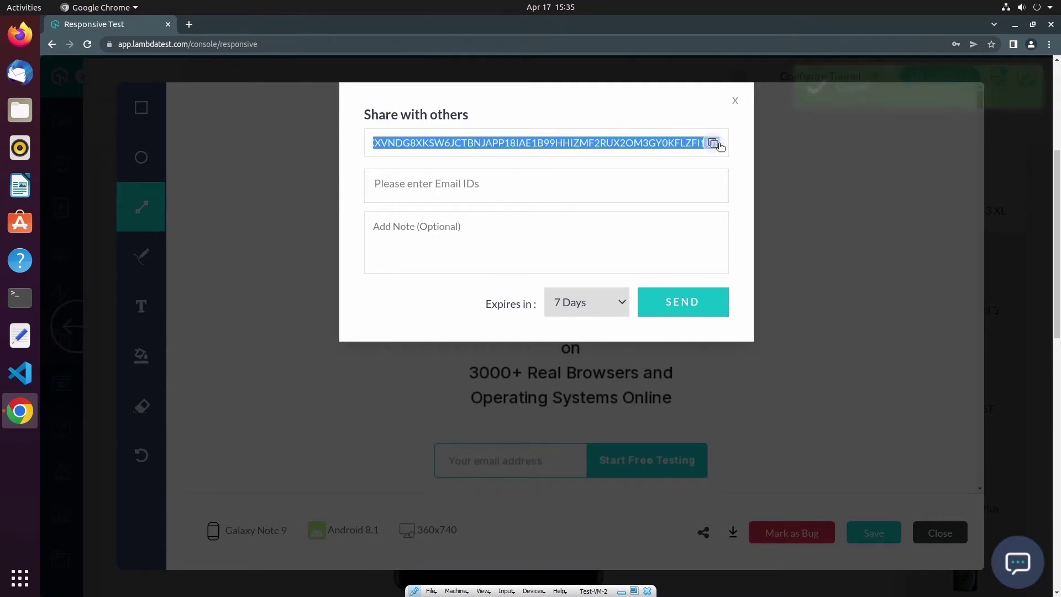
pyautogui.click(702, 183)
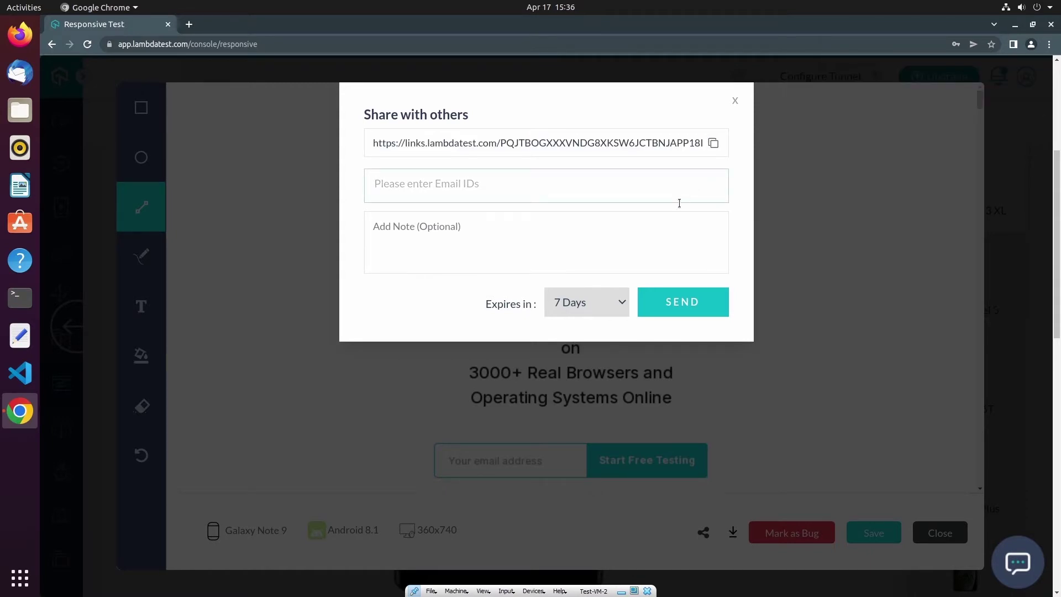
pyautogui.click(612, 303)
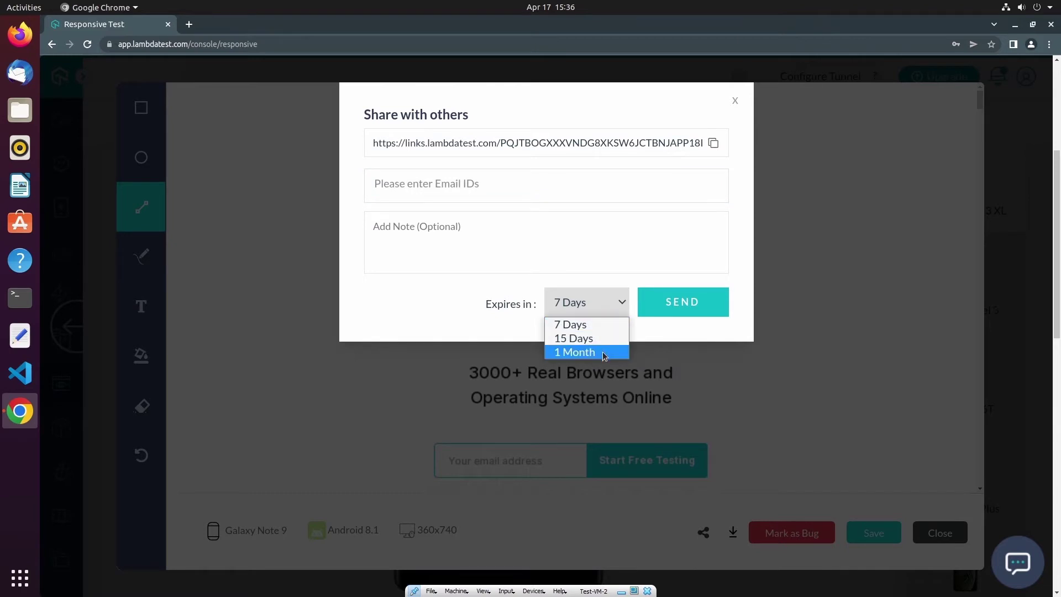
pyautogui.click(613, 322)
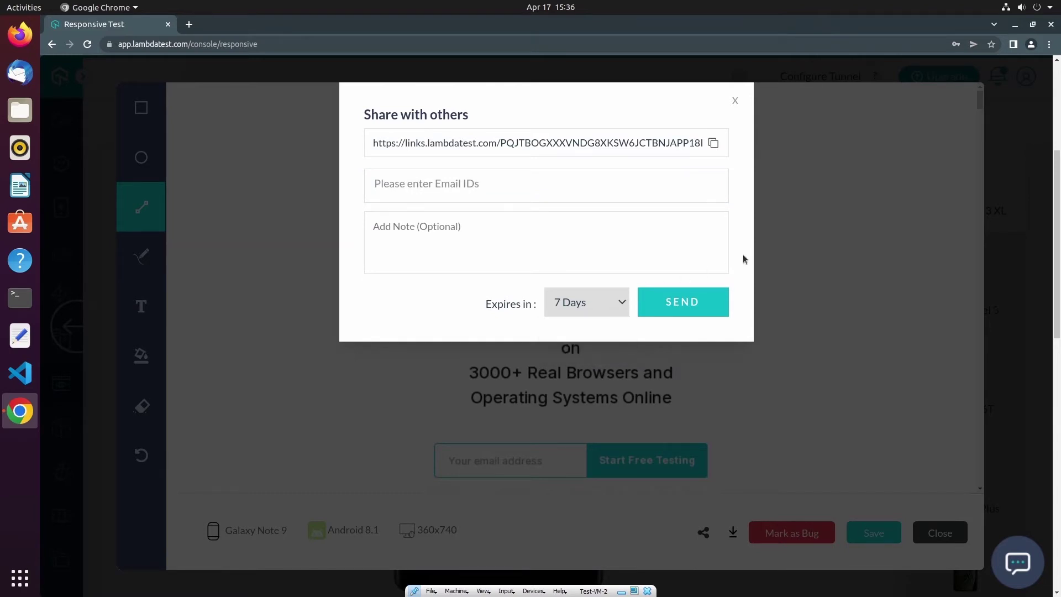
# Close the share dialog and download the screenshot as Android-8.1.png
pyautogui.click(735, 100)
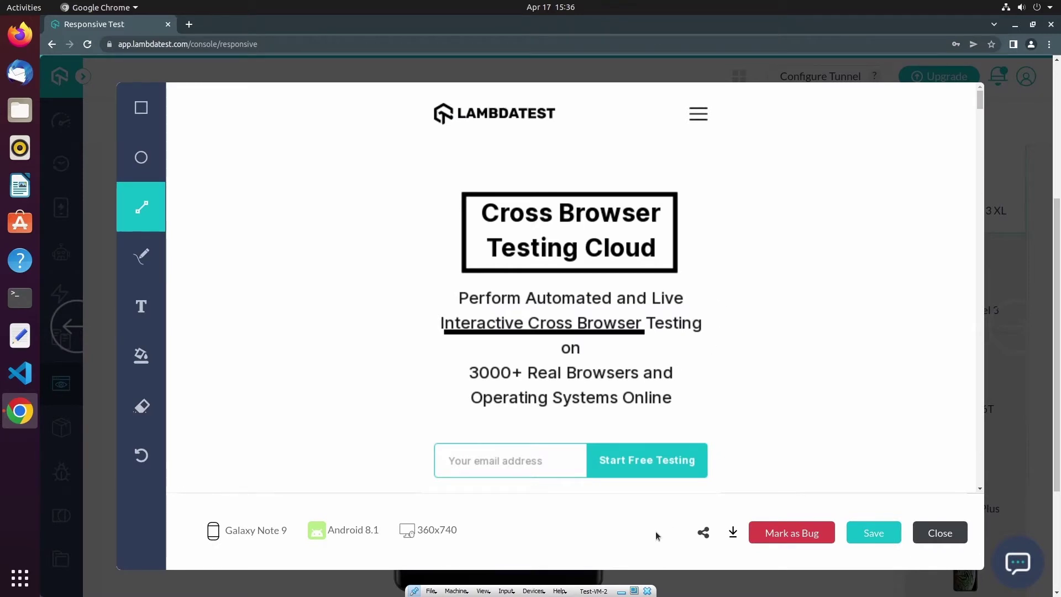
pyautogui.click(733, 532)
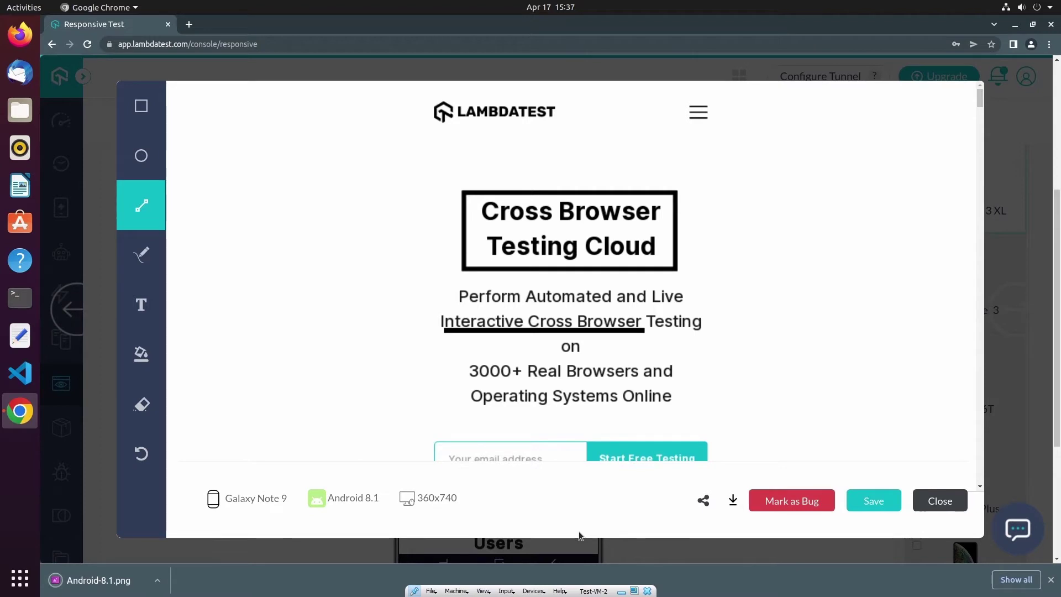
pyautogui.click(1053, 584)
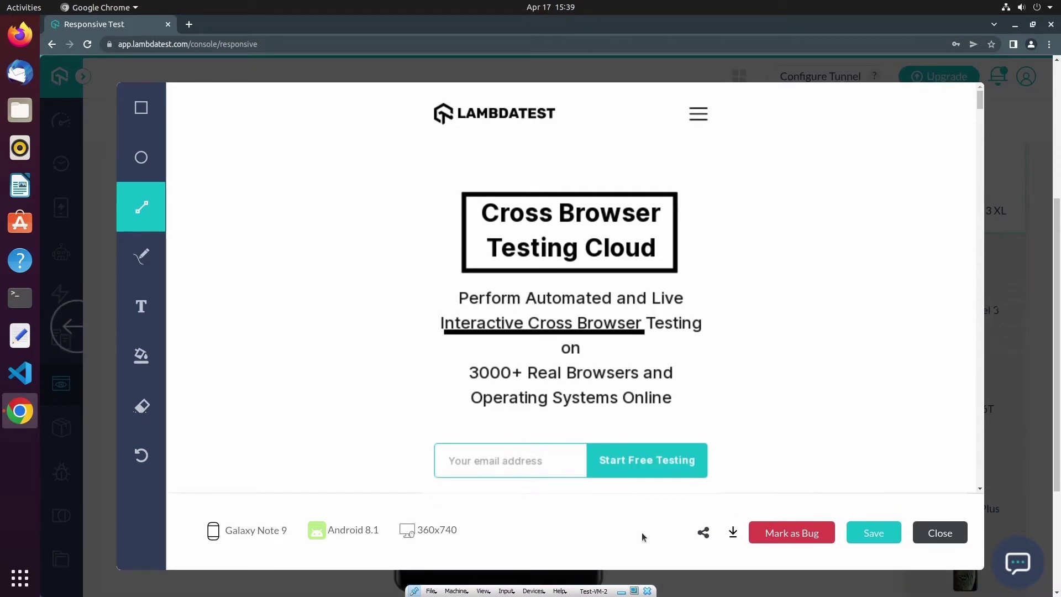
# Start bug logging for the annotated screenshot and open More Integrations in a new tab
pyautogui.click(794, 531)
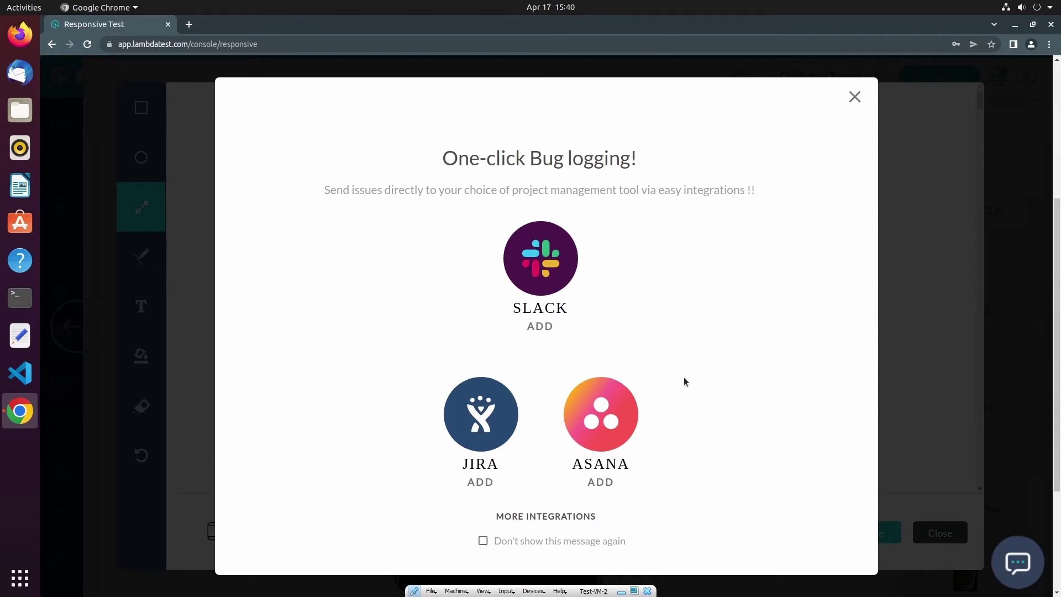
pyautogui.rightClick(573, 513)
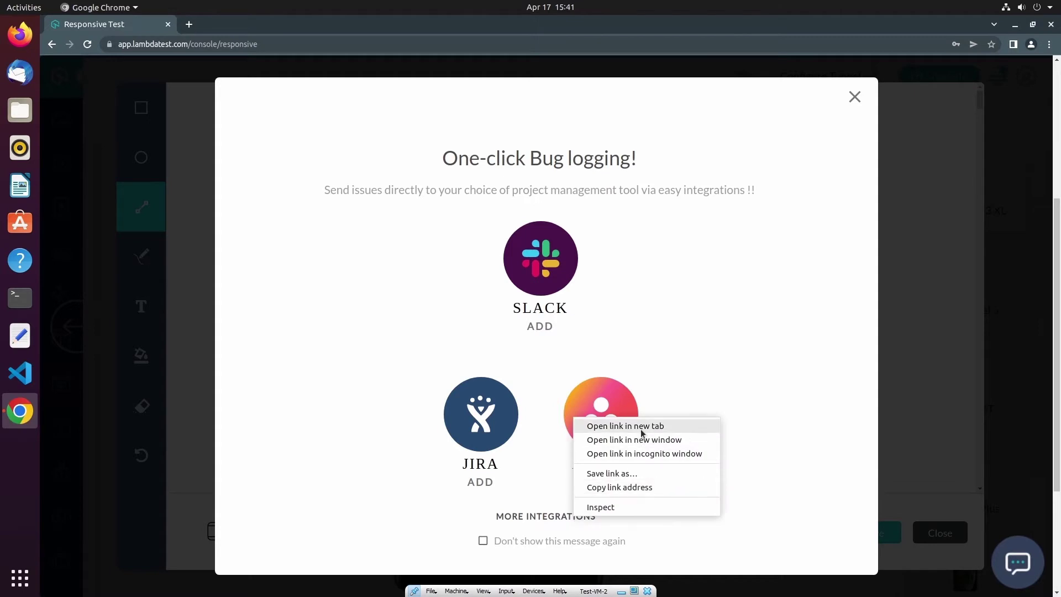
pyautogui.click(641, 428)
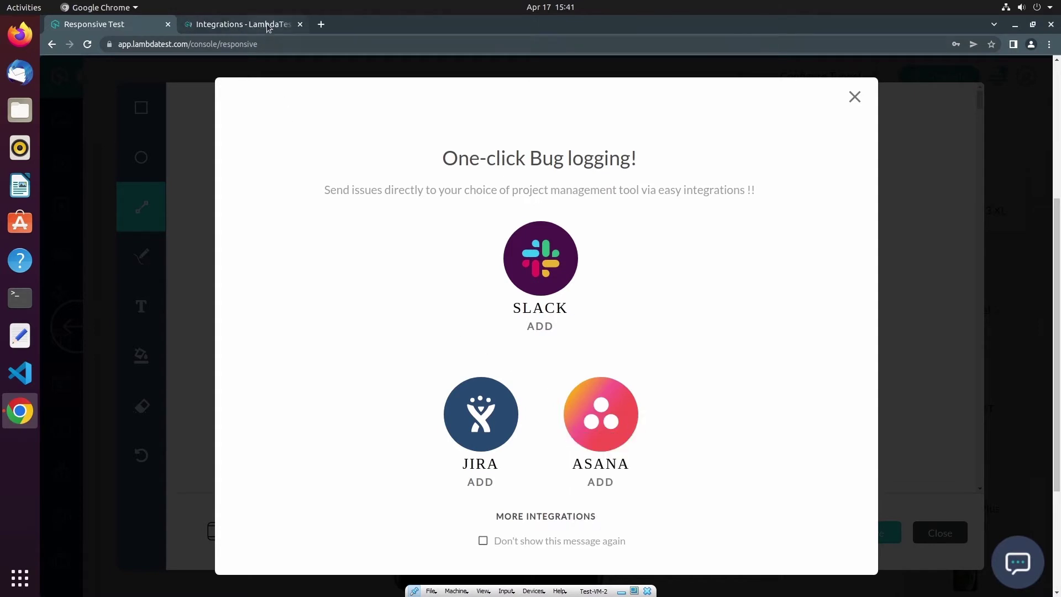
# Browse the integrations catalogue, close it, and bring up the Lambdatest issue-creation form
pyautogui.click(249, 23)
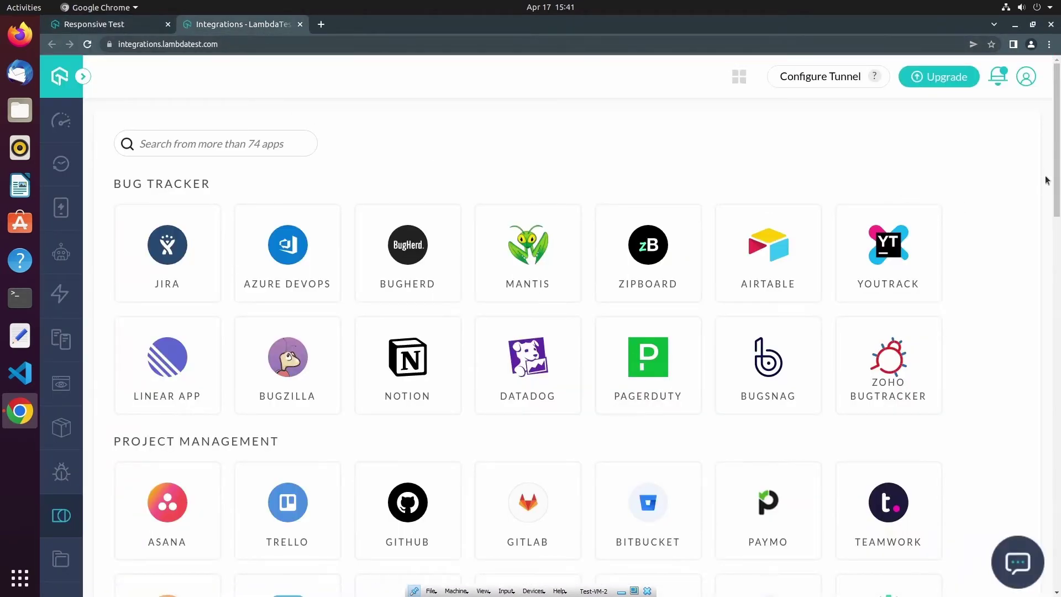
pyautogui.moveTo(1054, 176)
pyautogui.mouseDown()
pyautogui.moveTo(1049, 448)
pyautogui.moveTo(1030, 530)
pyautogui.moveTo(1054, 530)
pyautogui.moveTo(1055, 114)
pyautogui.mouseUp()
pyautogui.click(301, 24)
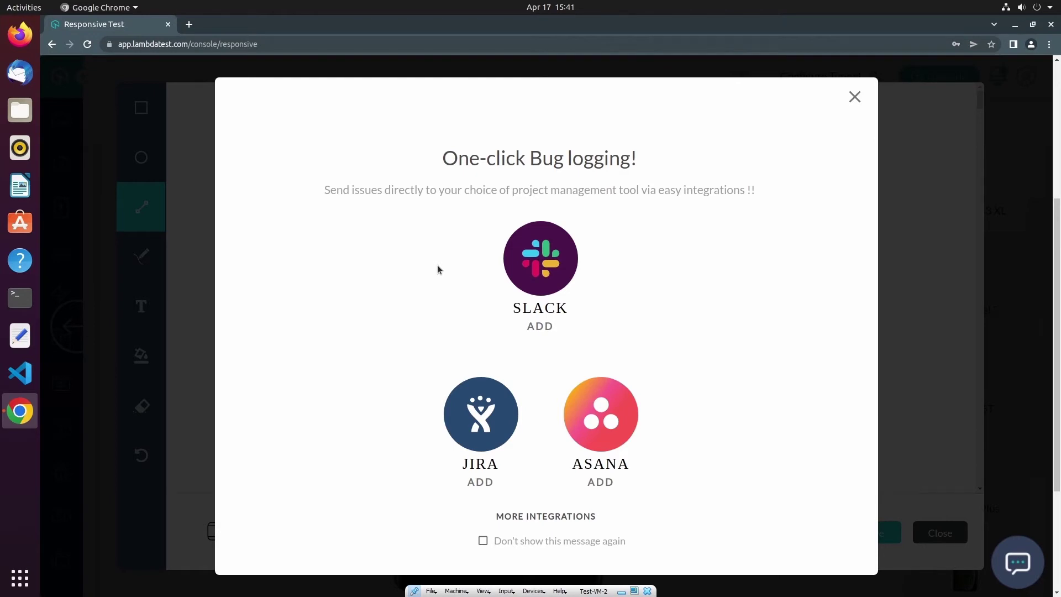
pyautogui.click(856, 97)
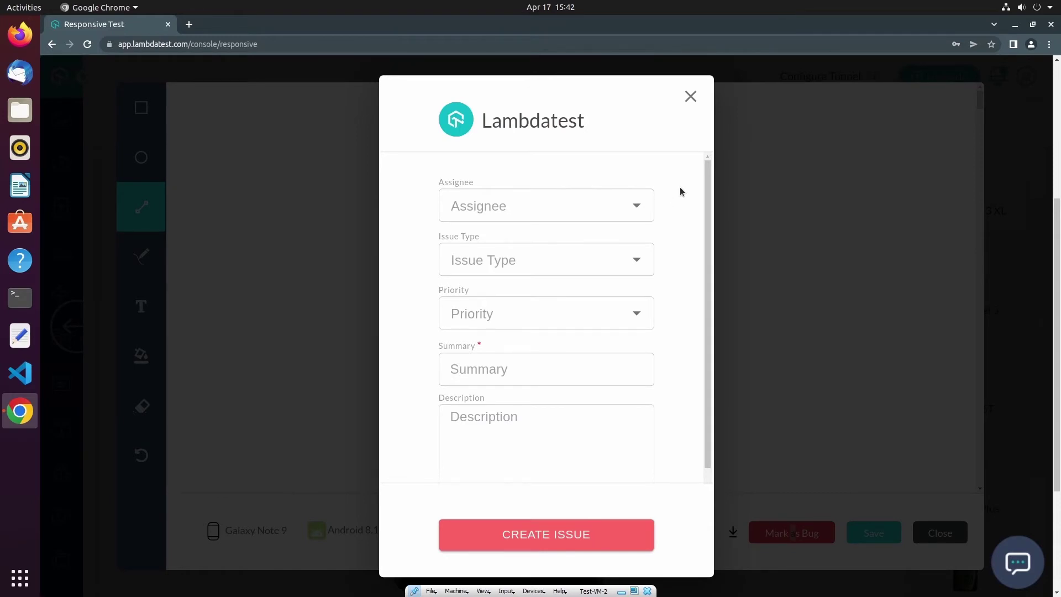
# Create a Medium-priority Bug assigned to Moss, summarised 'responsive testing issue'
pyautogui.click(636, 206)
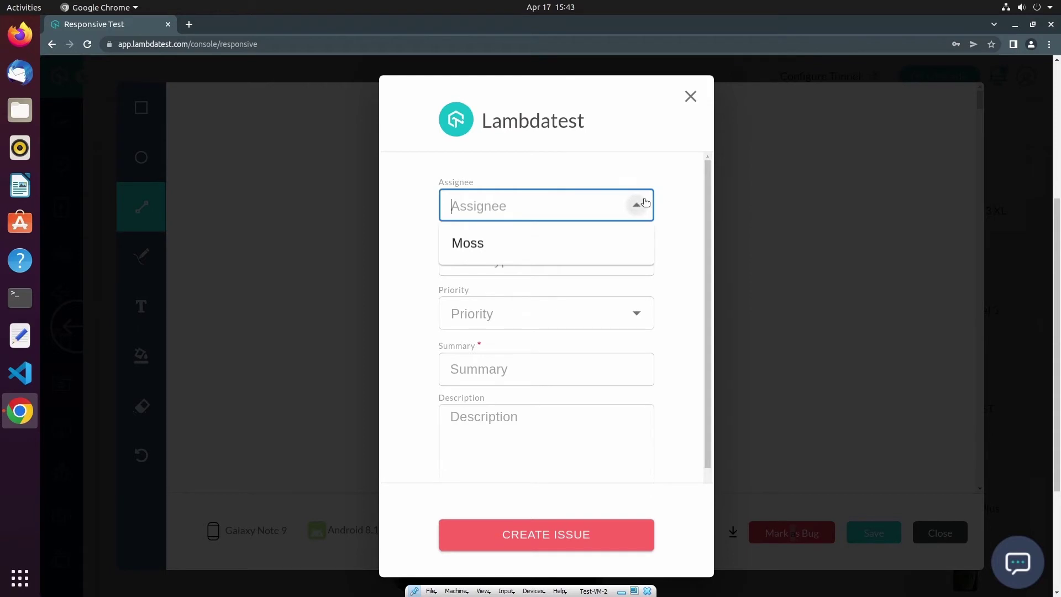
pyautogui.click(580, 243)
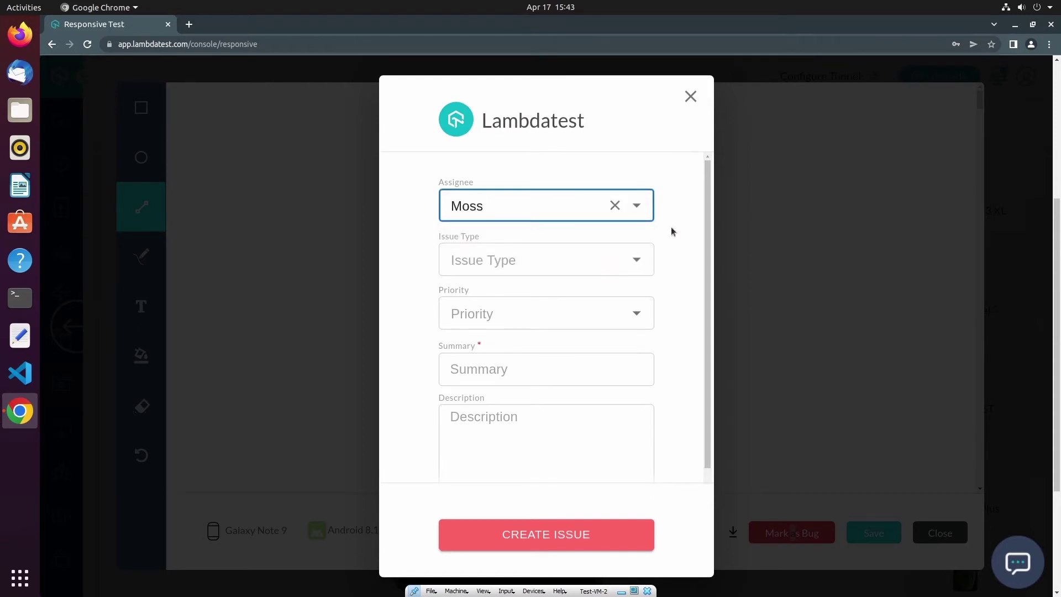
pyautogui.click(638, 259)
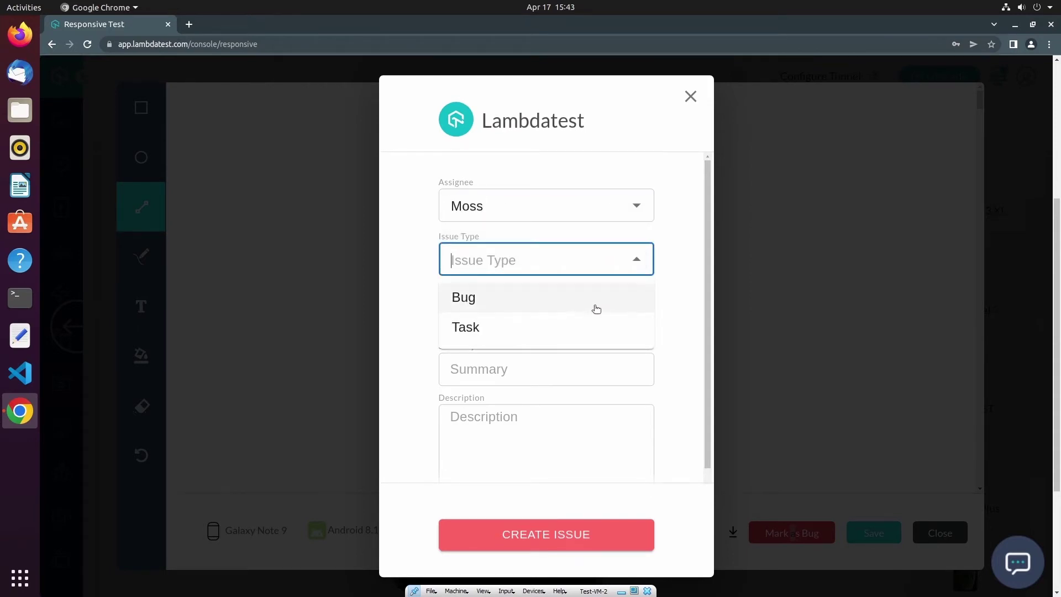
pyautogui.click(599, 304)
pyautogui.click(637, 314)
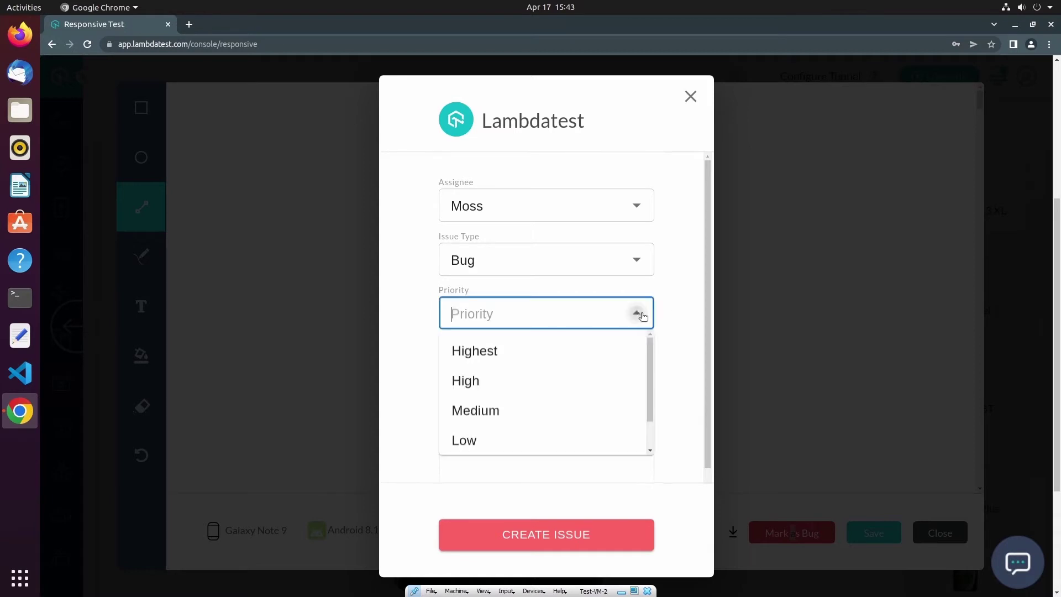
pyautogui.moveTo(652, 410); pyautogui.dragTo(651, 423)
pyautogui.click(594, 411)
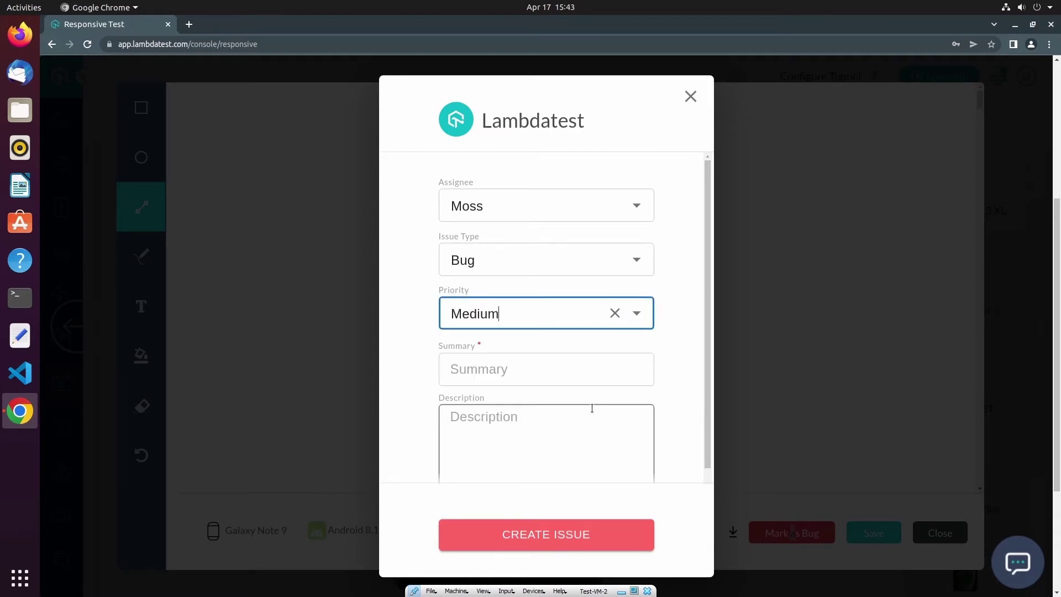
pyautogui.click(589, 369)
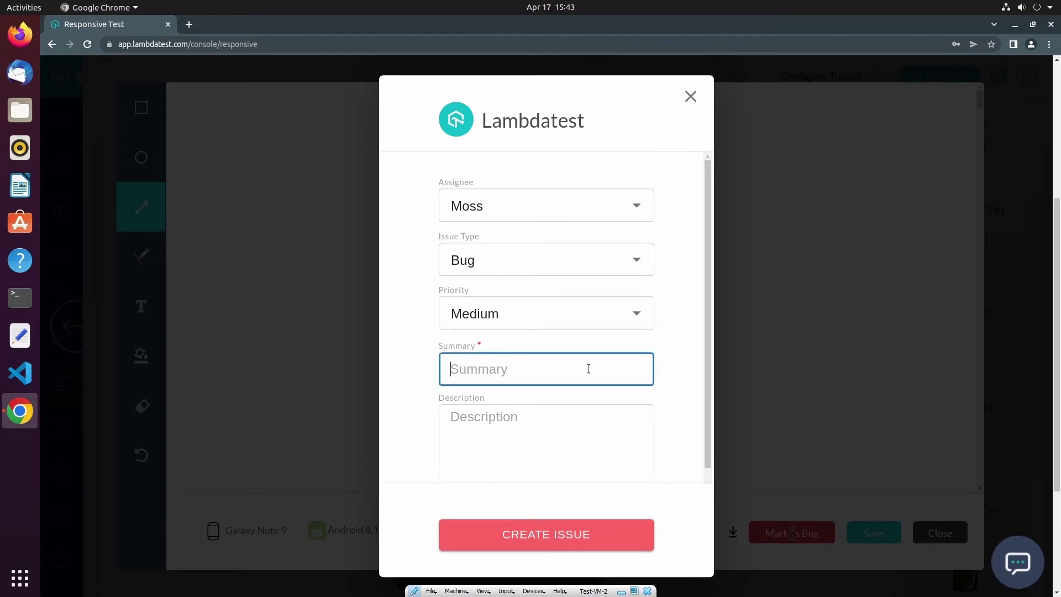
pyautogui.write('responsive ')
pyautogui.write('testing issue')
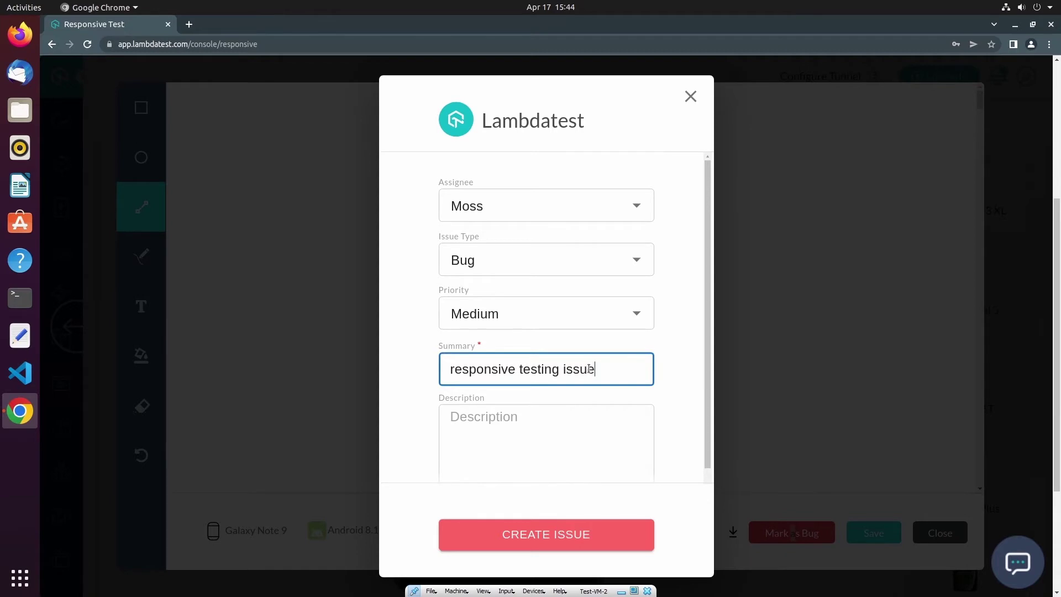
pyautogui.click(595, 432)
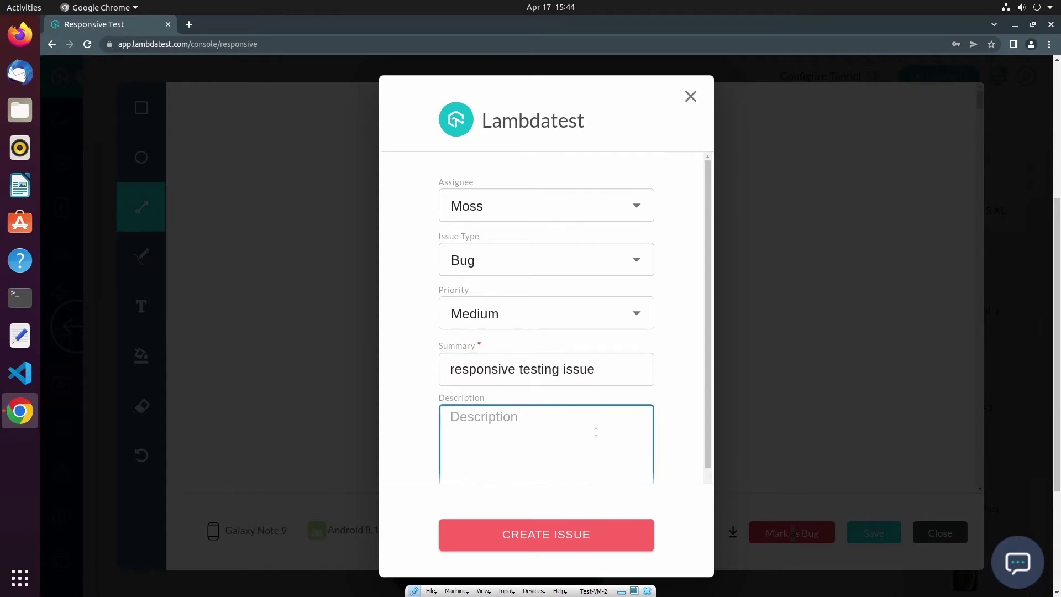
pyautogui.click(612, 531)
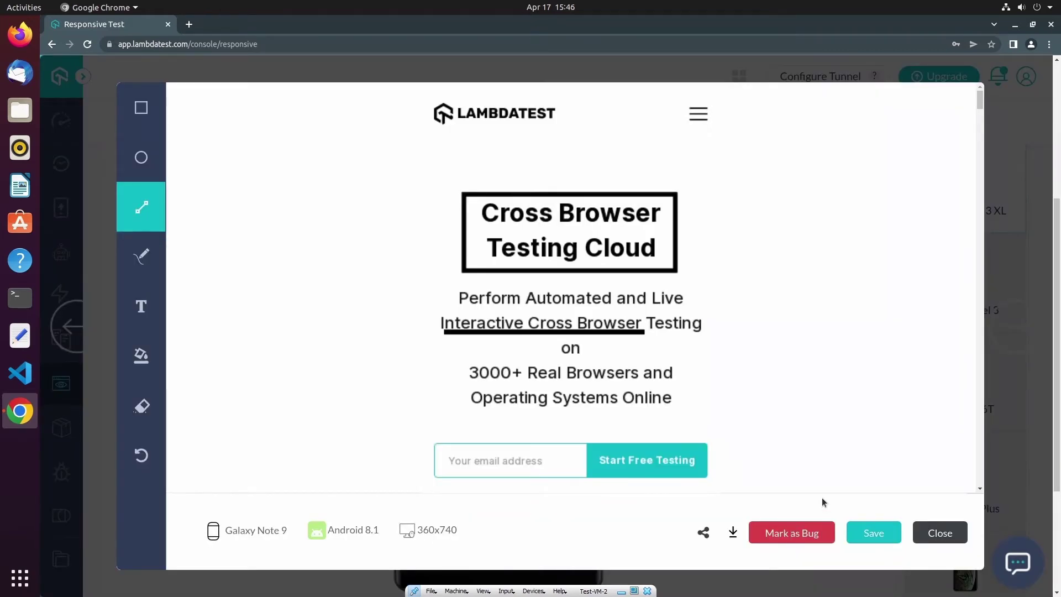
# Save the annotated Galaxy Note 9 screenshot and close the editor
pyautogui.click(876, 533)
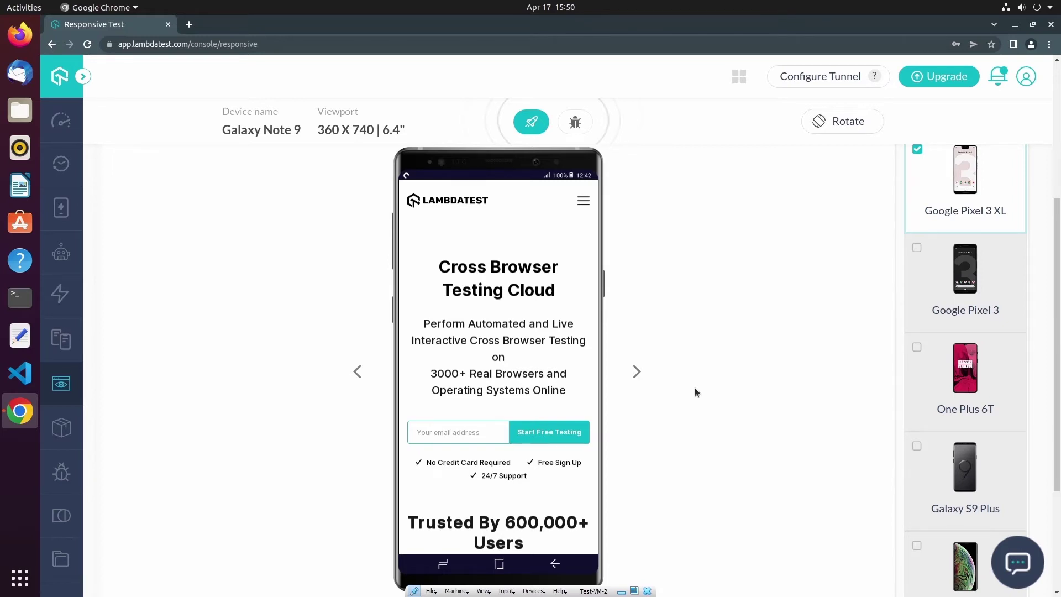
pyautogui.click(531, 122)
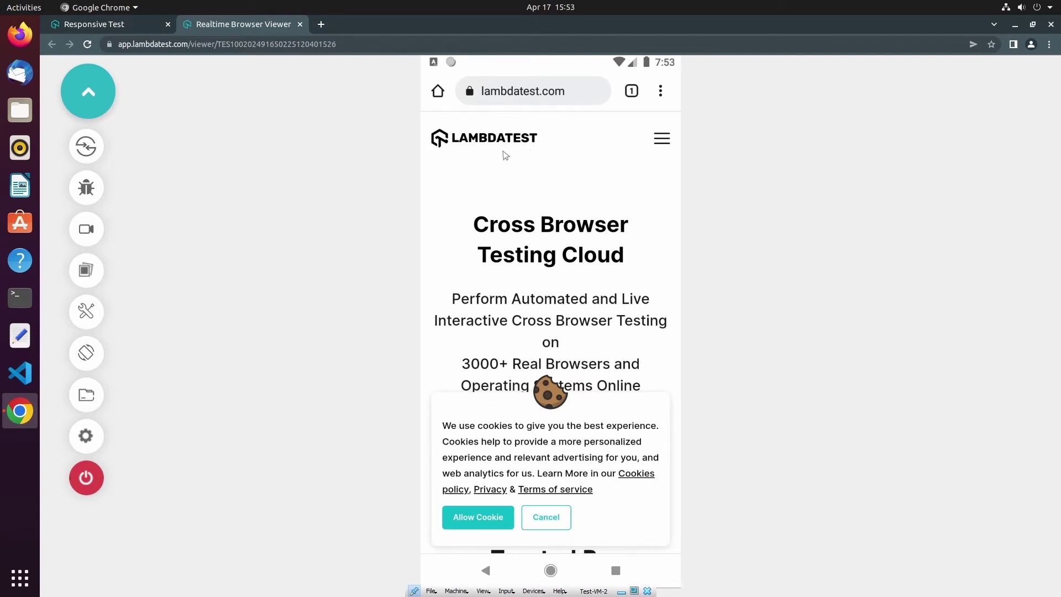
pyautogui.click(86, 477)
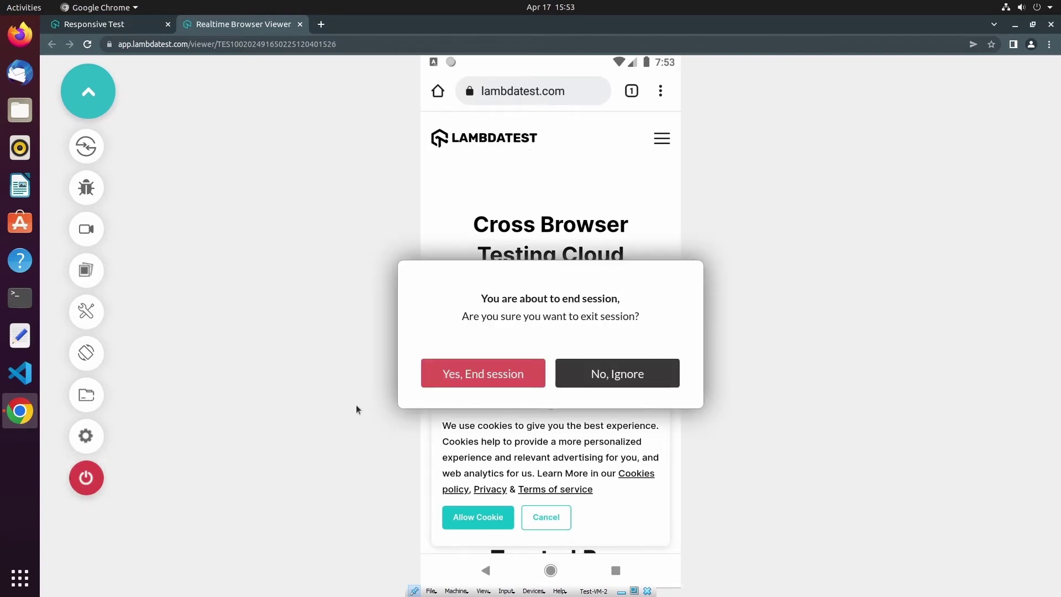
pyautogui.click(456, 379)
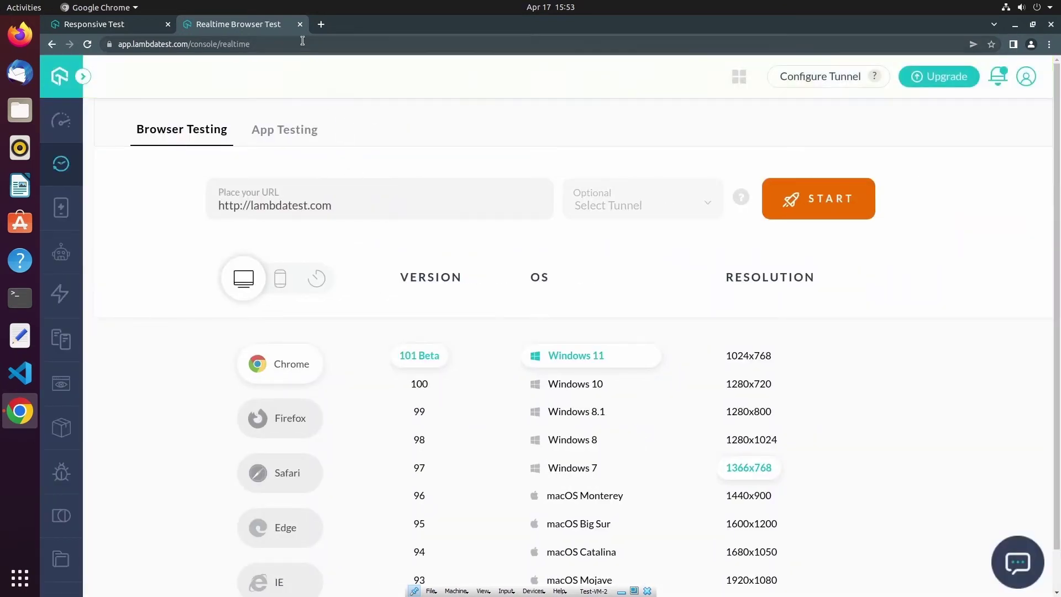
pyautogui.click(299, 24)
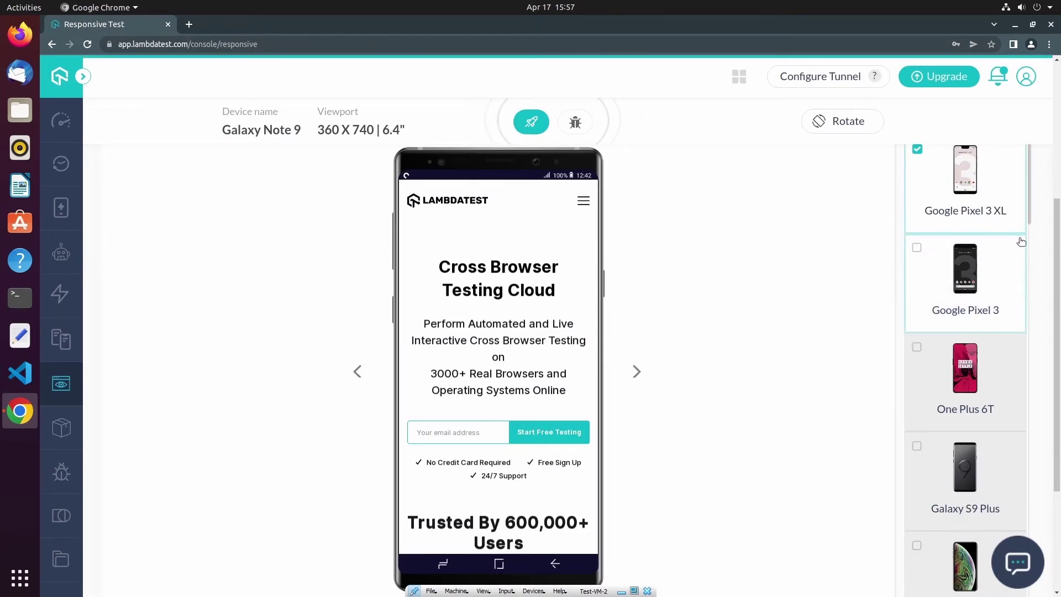
pyautogui.scroll(3, 964, 281)
pyautogui.scroll(3, 965, 282)
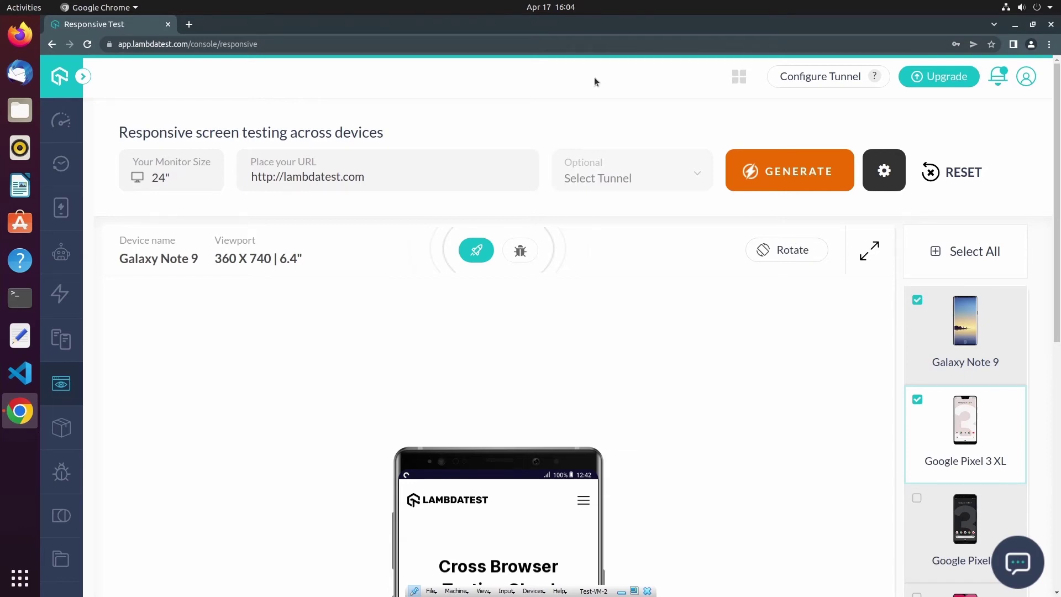
# Download the tunnel AppImage from Configure Tunnel's Desktop App option
pyautogui.click(808, 76)
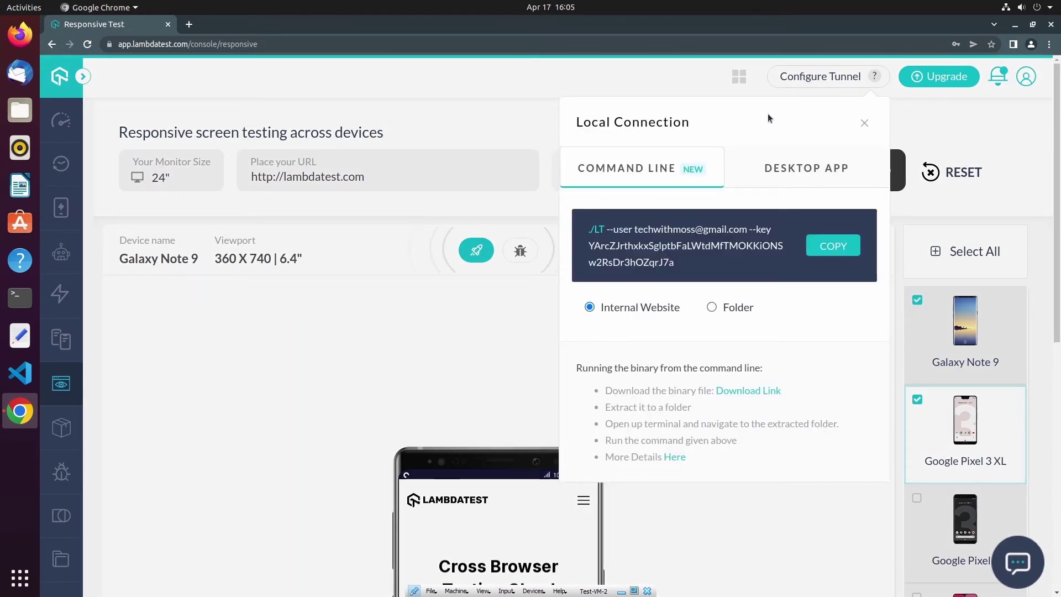
pyautogui.click(791, 168)
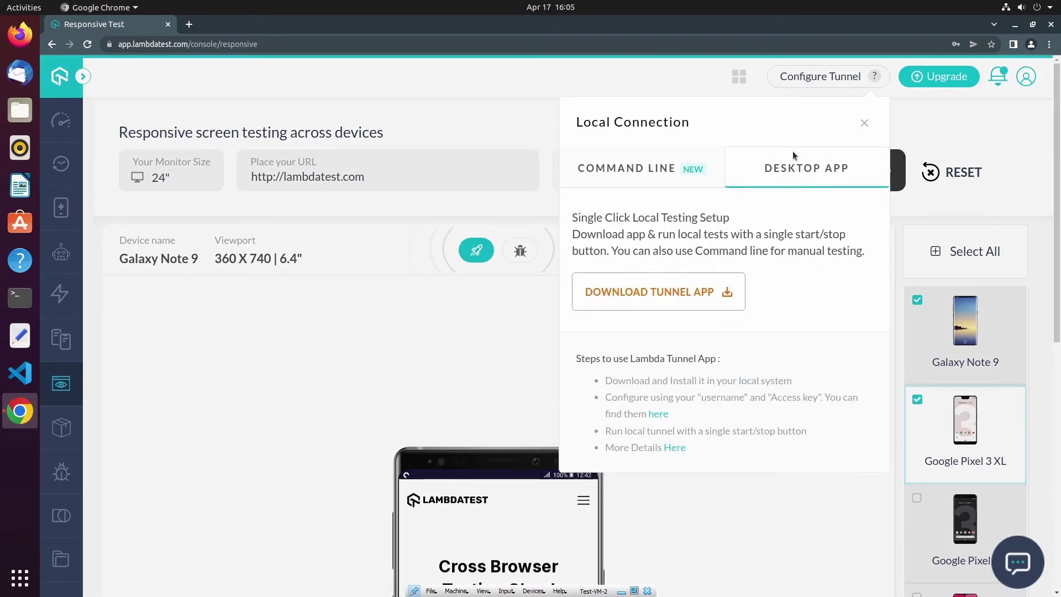
pyautogui.click(704, 286)
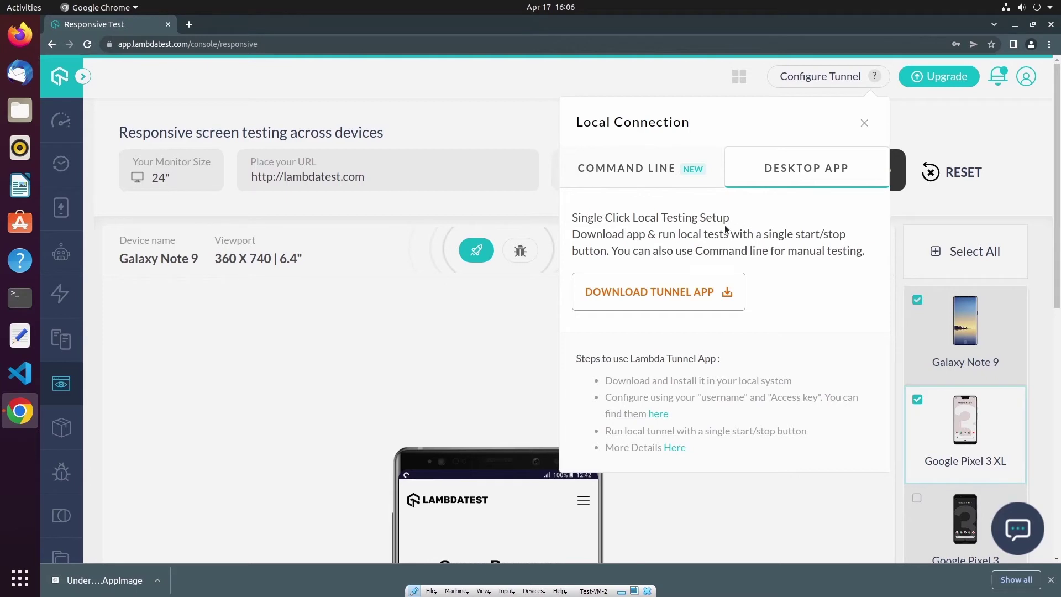
# Move UnderPass.AppImage from Downloads to the Desktop and change into Desktop
pyautogui.click(20, 297)
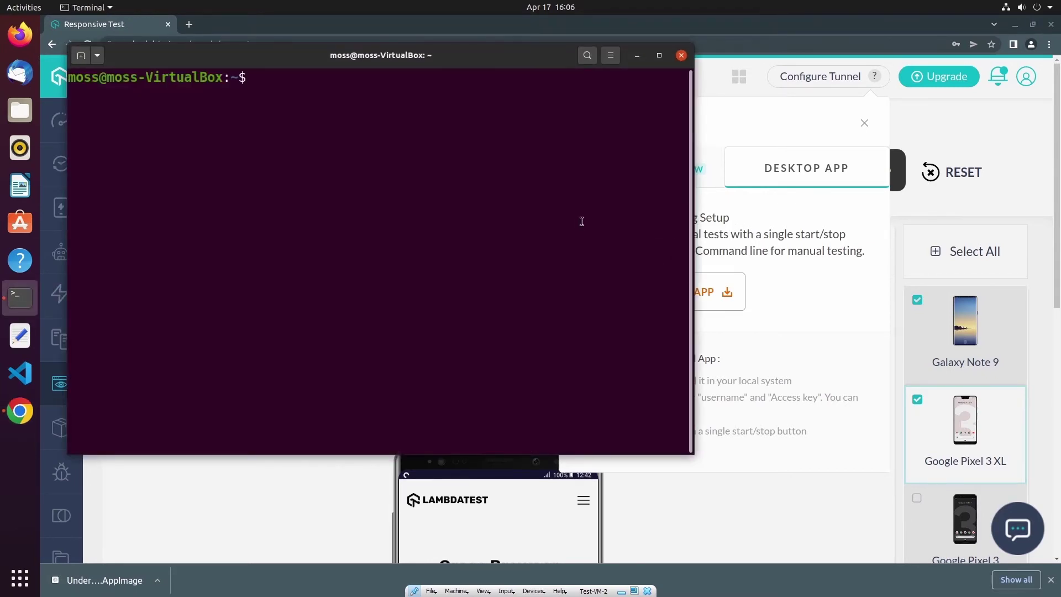
pyautogui.write('mv')
pyautogui.write(' Downlo')
pyautogui.press('Tab')
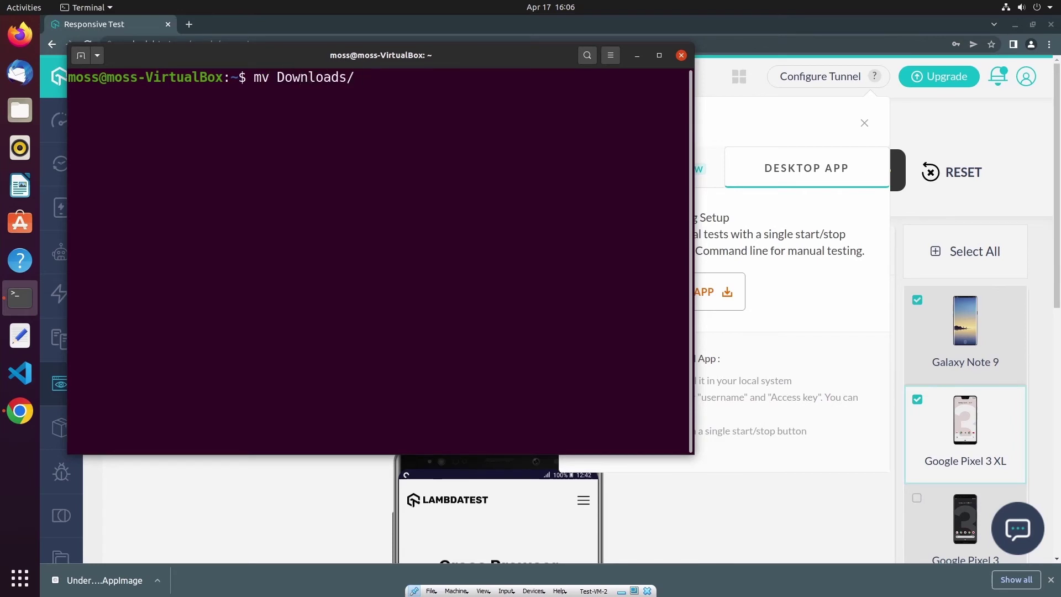
pyautogui.write('Und')
pyautogui.press('Tab')
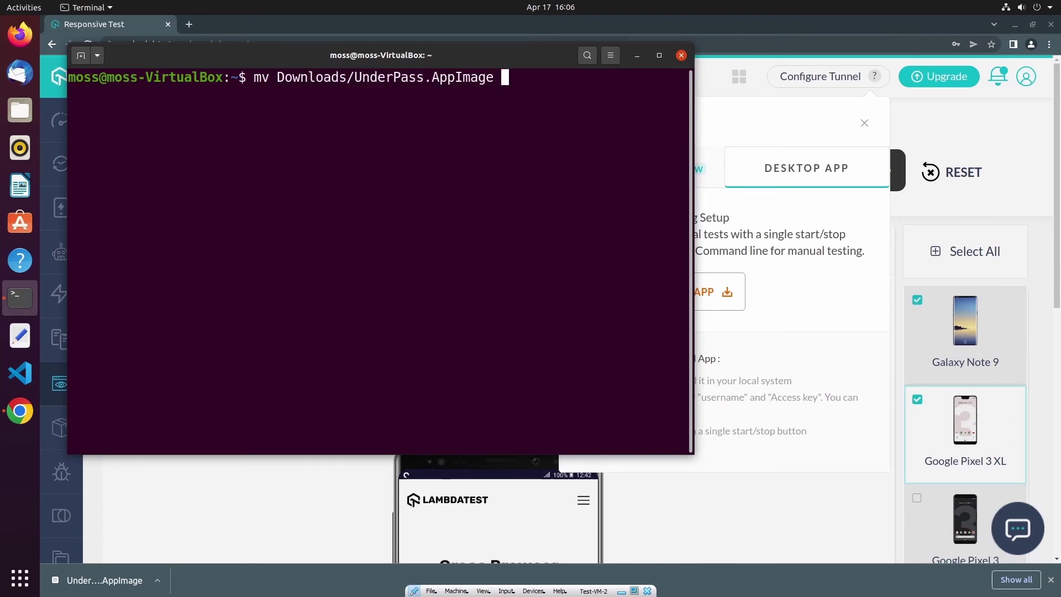
pyautogui.write('Desk')
pyautogui.press('Tab')
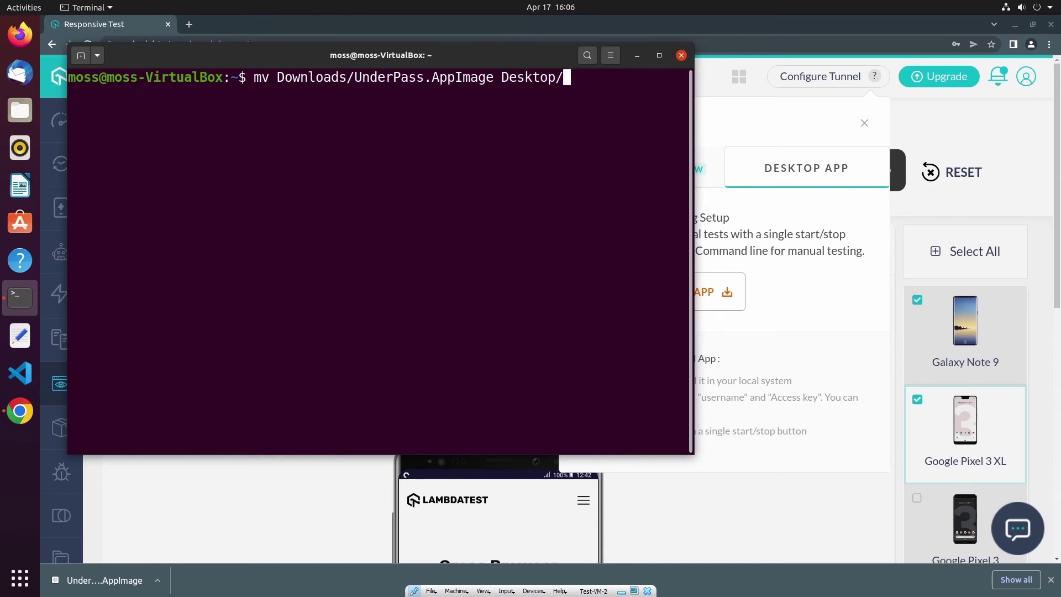
pyautogui.press('Return')
pyautogui.write('cd De')
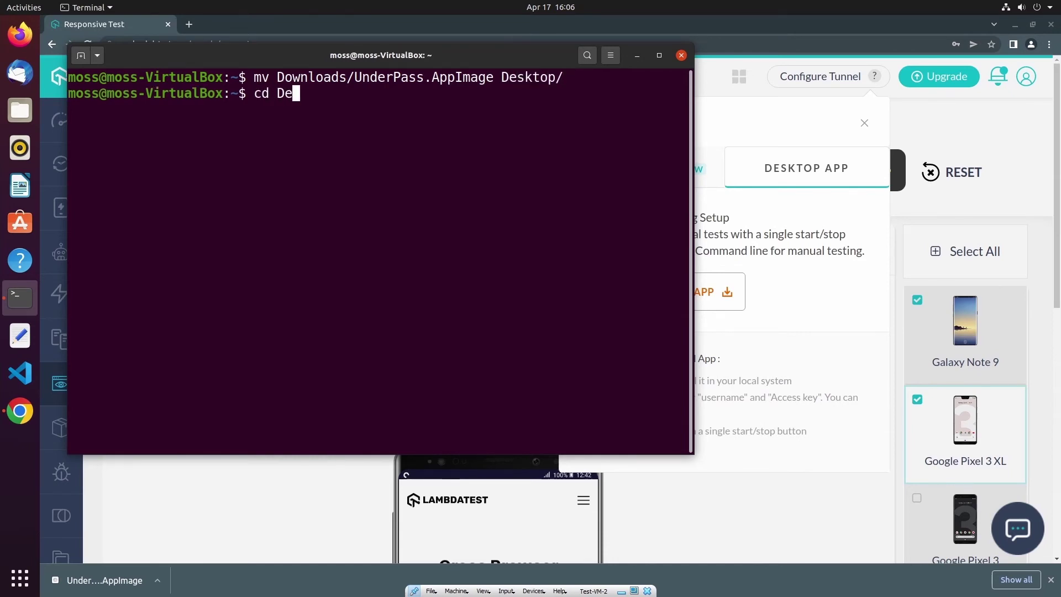
pyautogui.press('Tab')
pyautogui.press('Return')
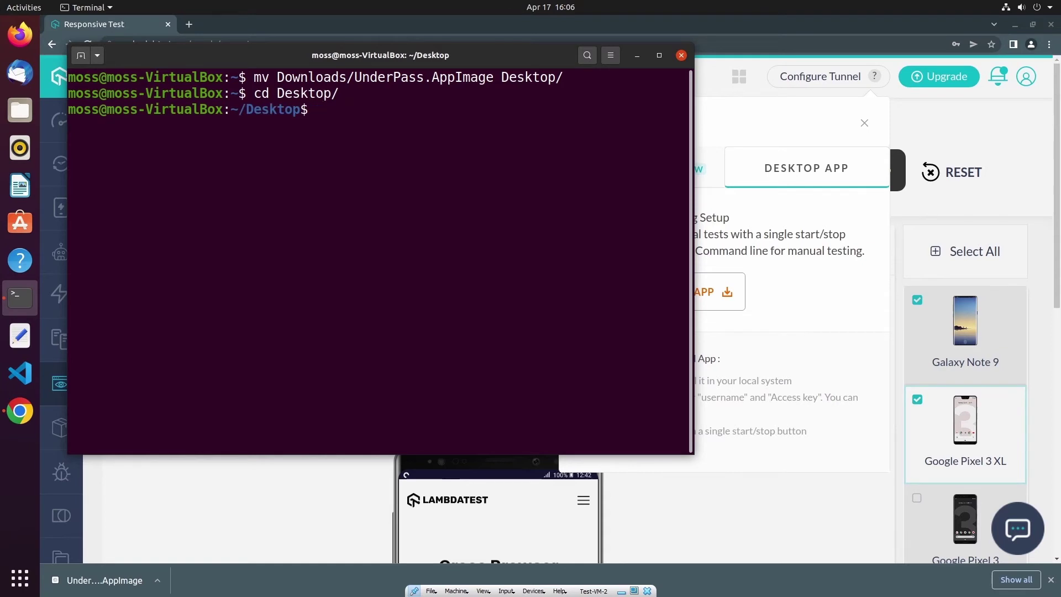
pyautogui.write('sudo ch')
pyautogui.write('mod')
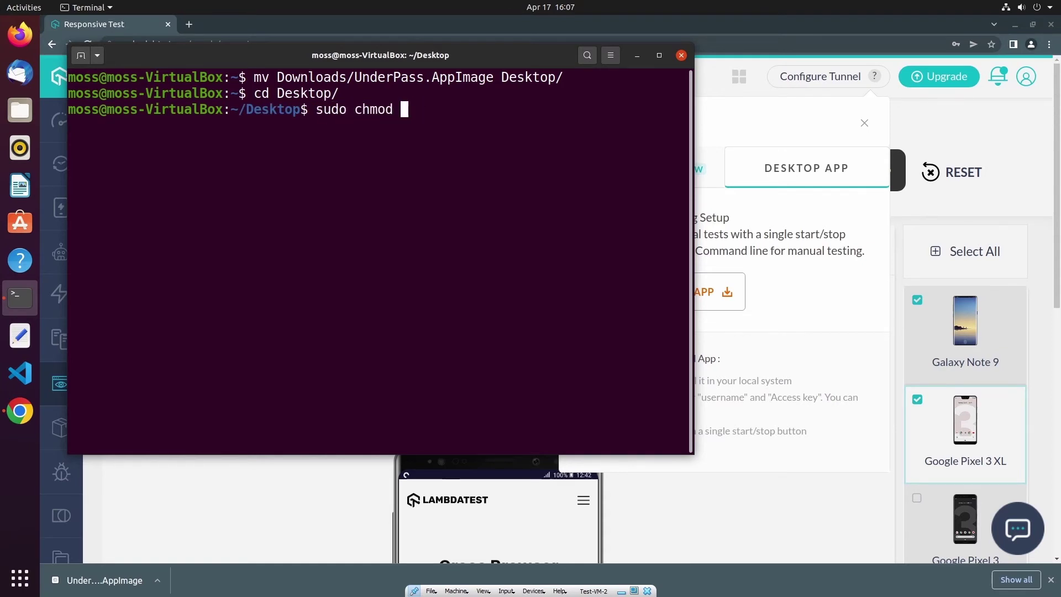
pyautogui.write(' +x Und')
# Make UnderPass.AppImage executable with sudo chmod +x, then launch it
pyautogui.press('Tab')
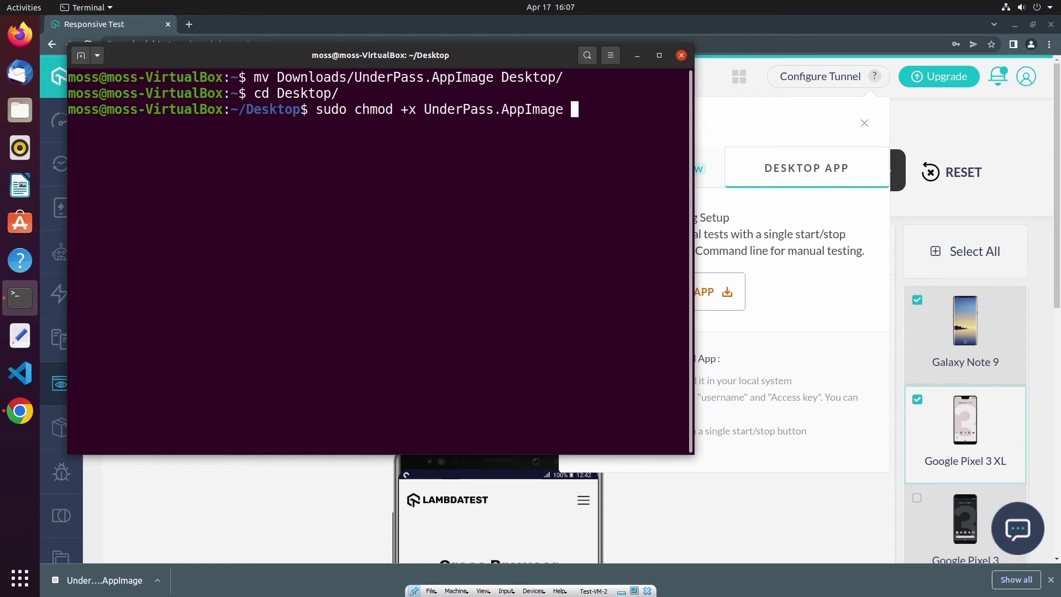
pyautogui.press('Return')
pyautogui.press('Return')
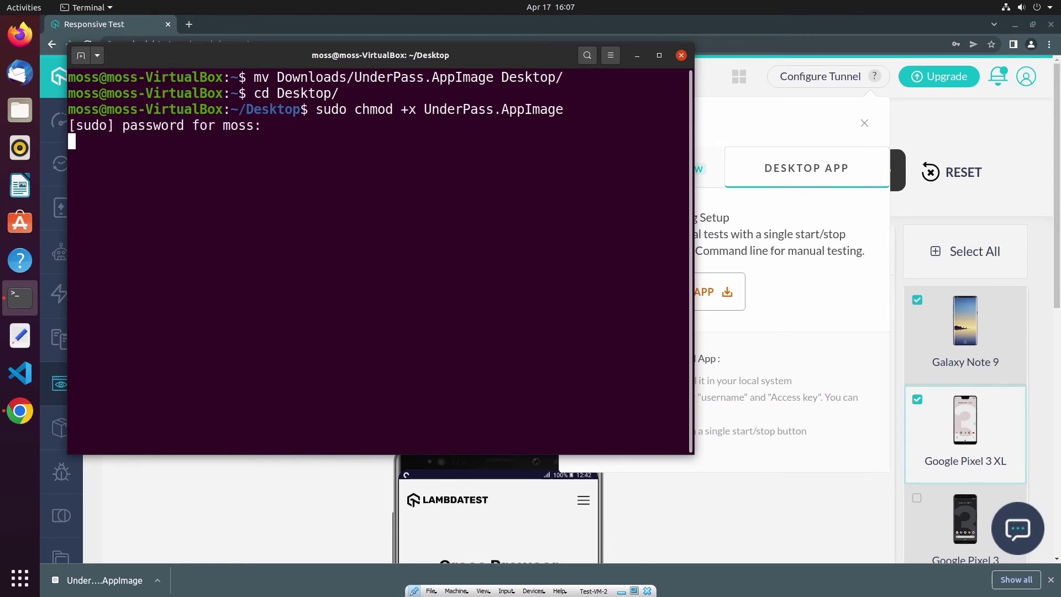
pyautogui.press('Return')
pyautogui.write('password')
pyautogui.press('Return')
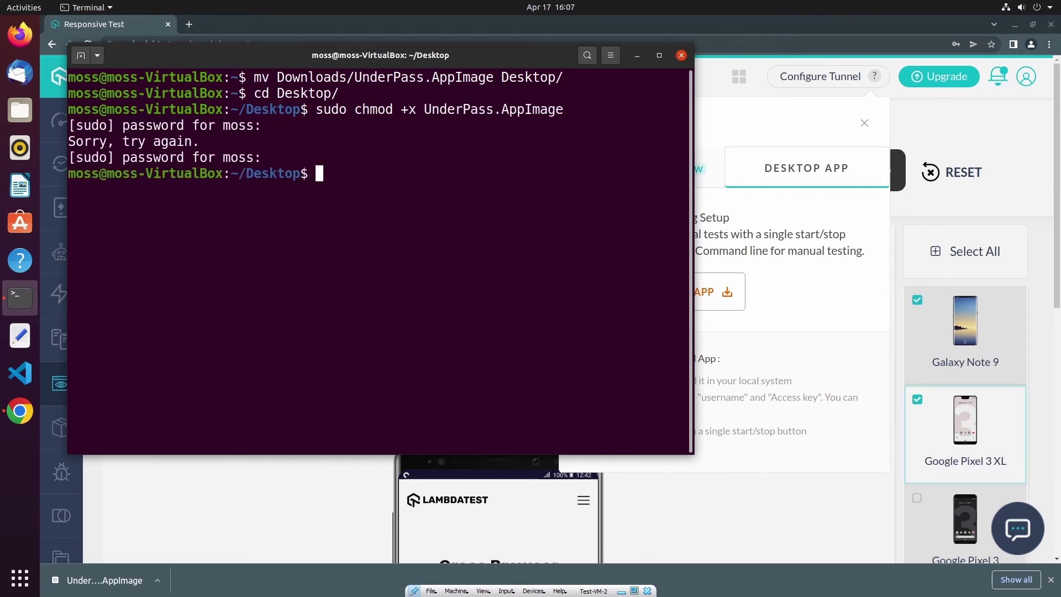
pyautogui.write('./')
pyautogui.write('U')
pyautogui.press('Tab')
pyautogui.press('Return')
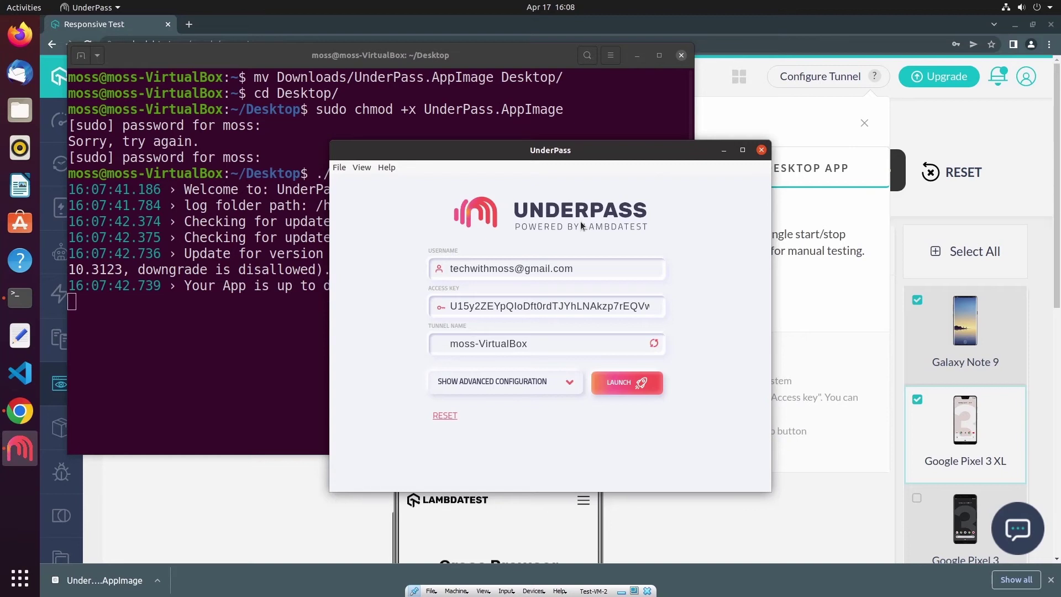
# Copy the access key from LambdaTest's command-line tunnel setup
pyautogui.click(819, 122)
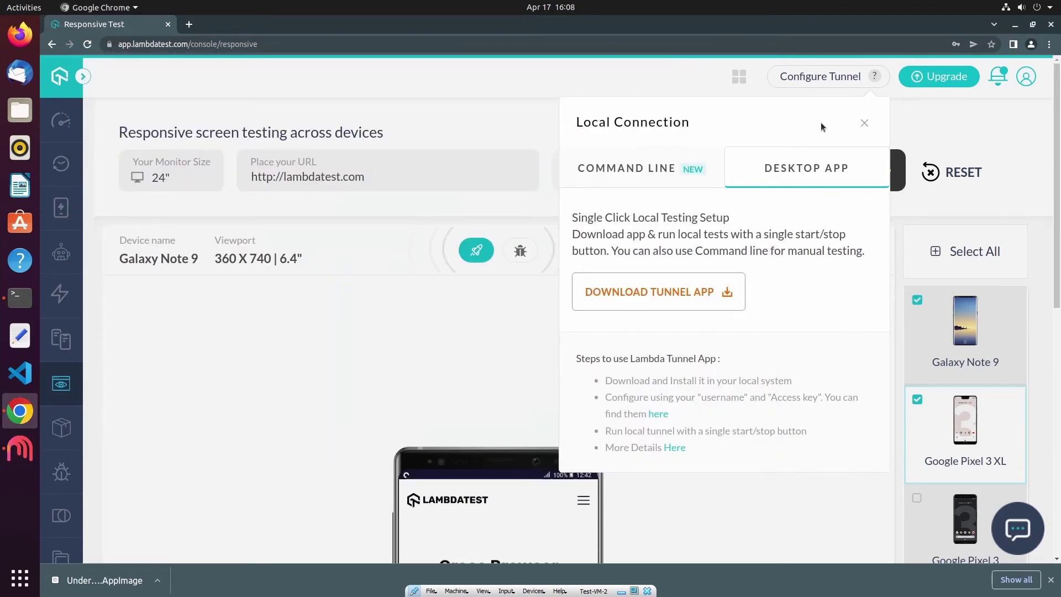
pyautogui.click(648, 167)
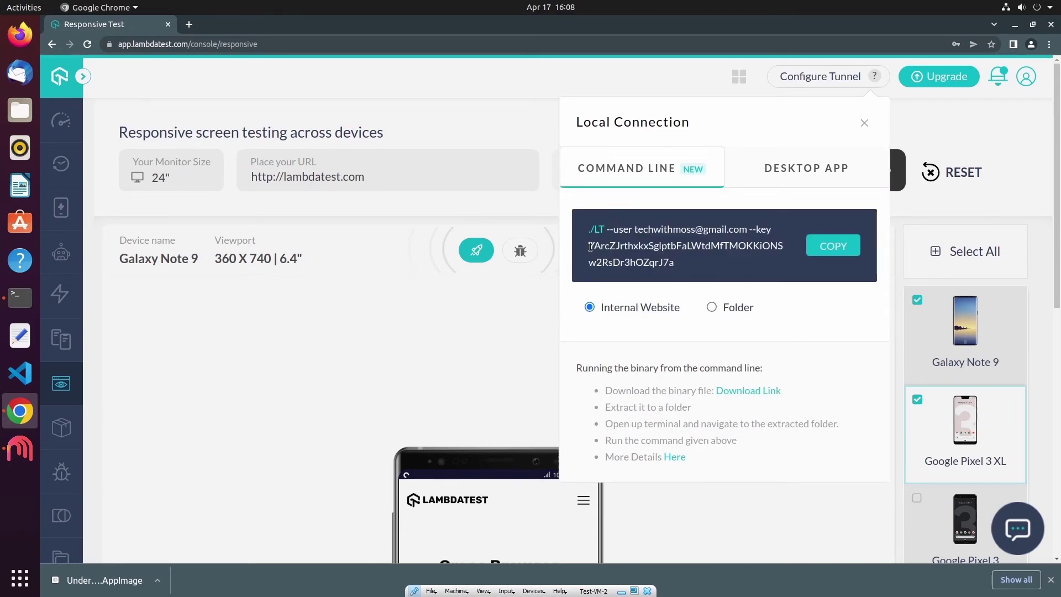
pyautogui.moveTo(590, 246); pyautogui.dragTo(675, 265)
pyautogui.rightClick(676, 265)
pyautogui.click(688, 250)
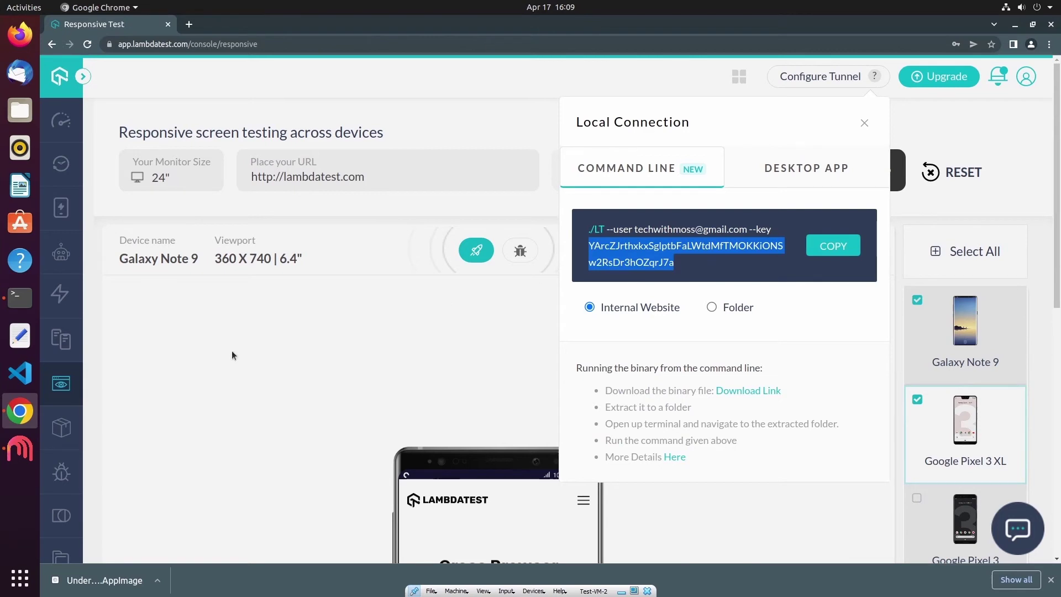
# Paste the key into UnderPass's Access Key field, launch the tunnel, and return to LambdaTest
pyautogui.click(20, 448)
pyautogui.doubleClick(488, 306)
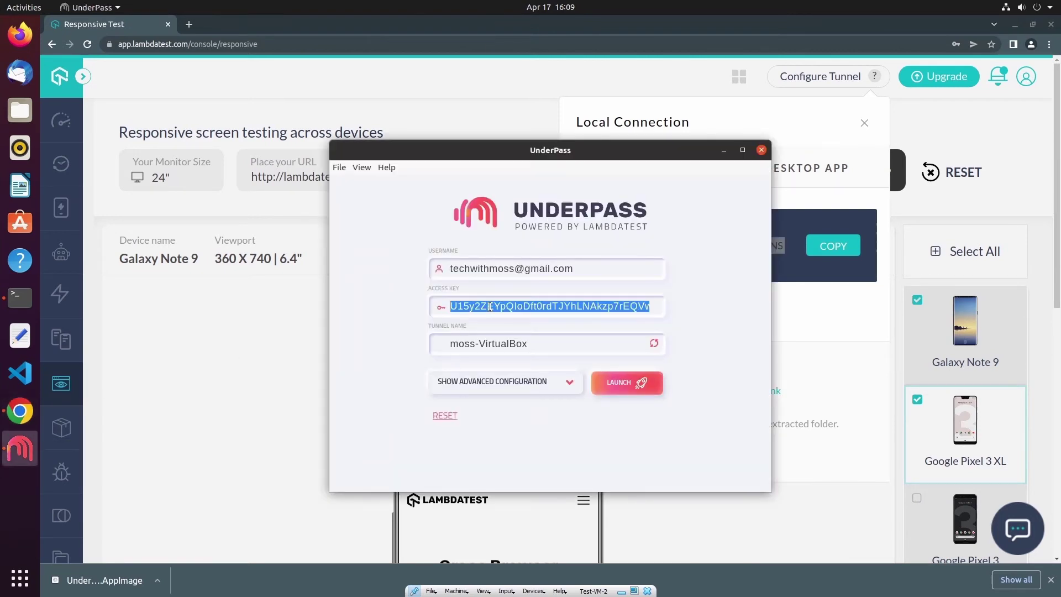
pyautogui.hotkey('ctrl', 'v')
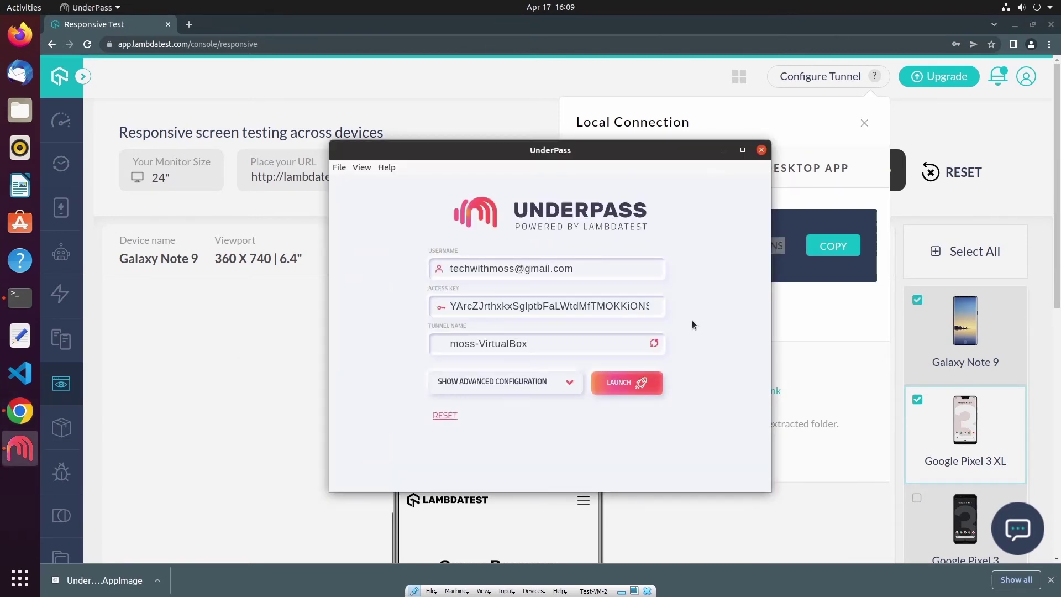
pyautogui.click(631, 382)
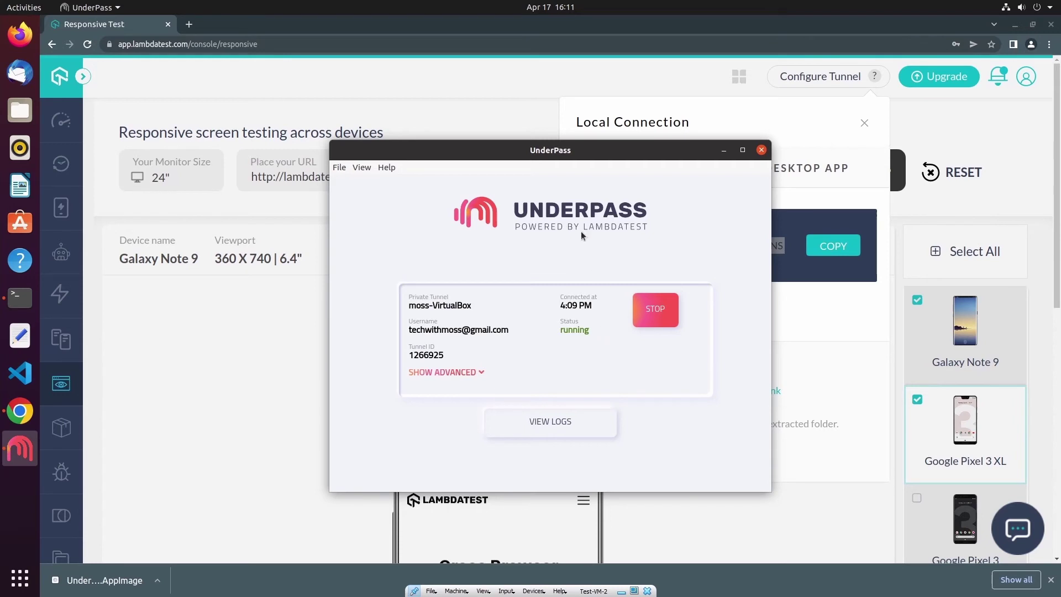
pyautogui.click(486, 84)
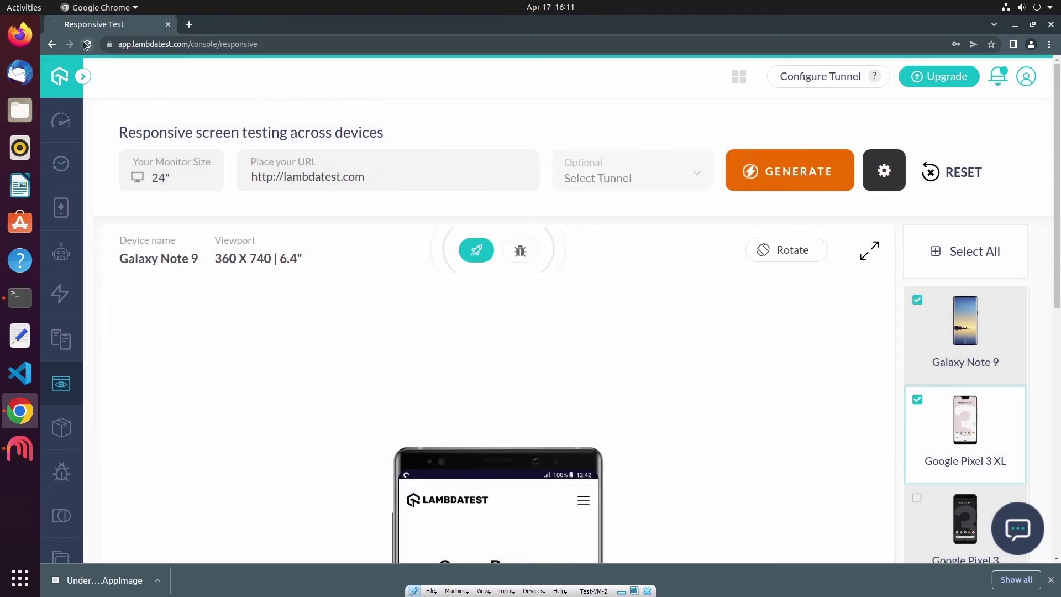
# Reload, confirm moss-VirtualBox under Select Tunnel, then close that active tunnel
pyautogui.press('F5')
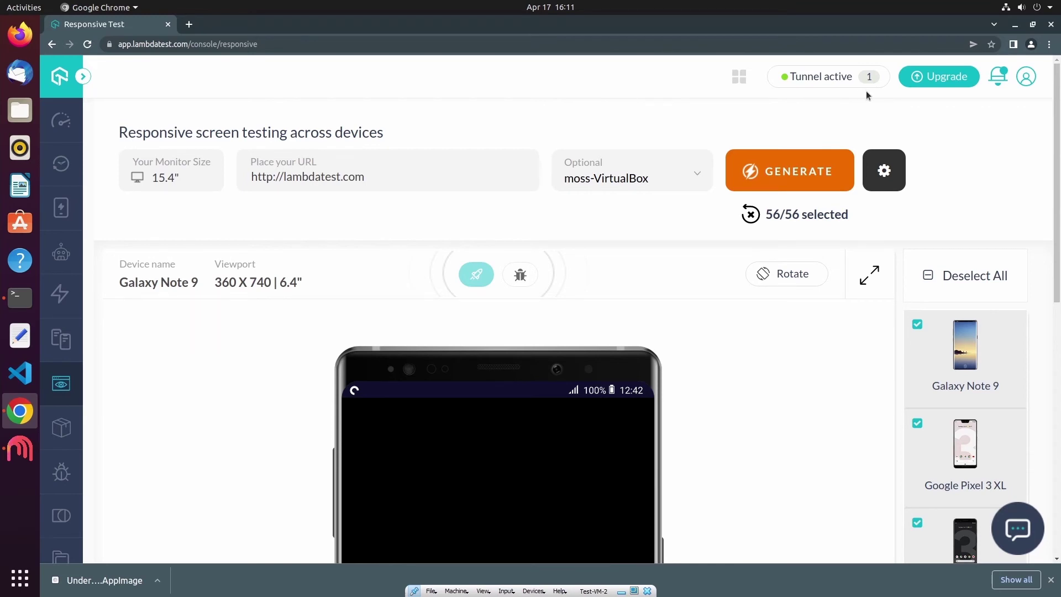
pyautogui.click(696, 175)
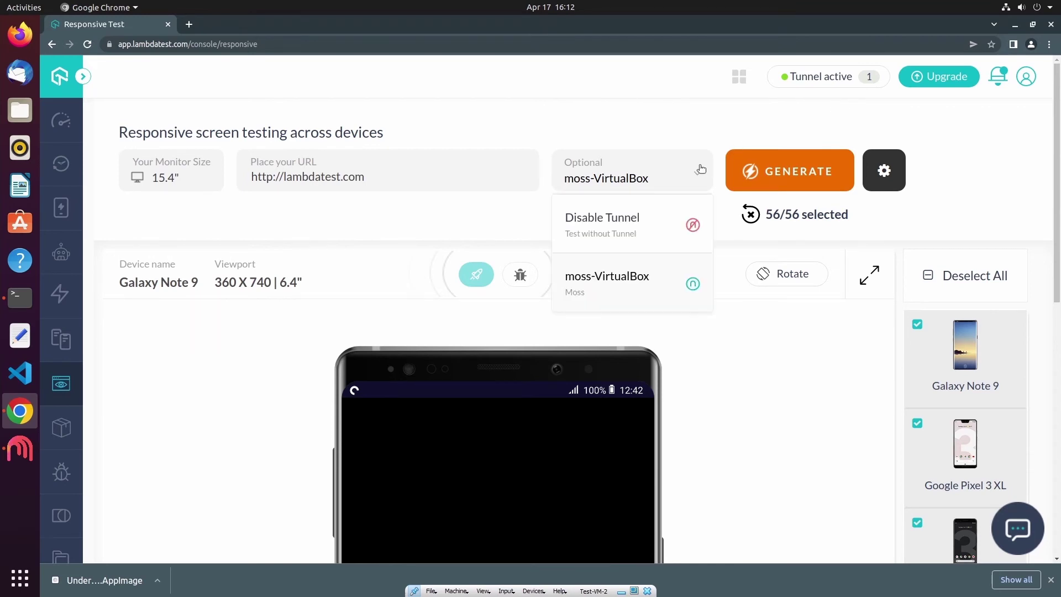
pyautogui.click(660, 282)
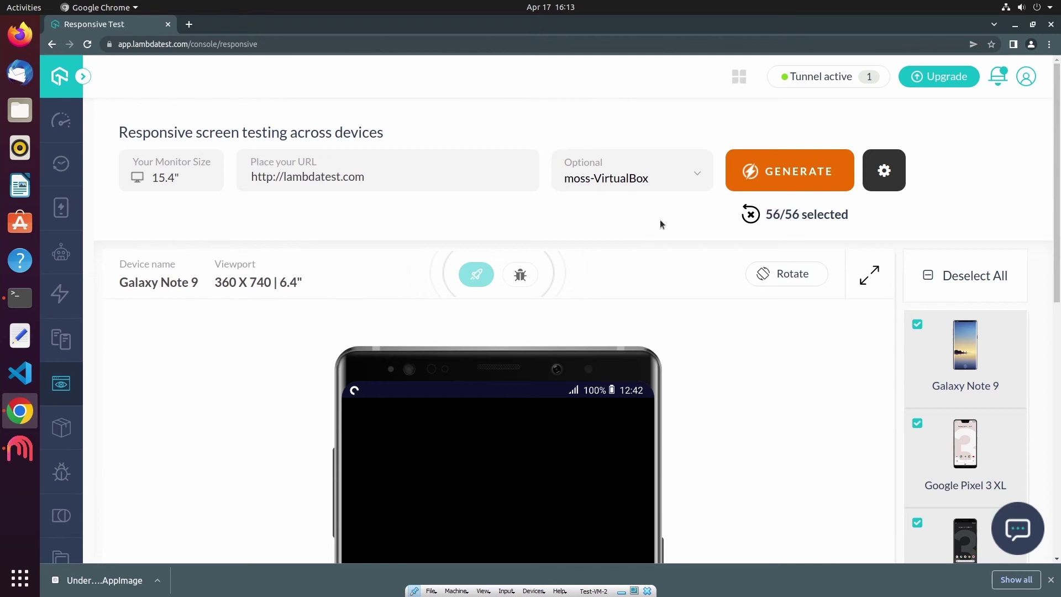
pyautogui.click(845, 77)
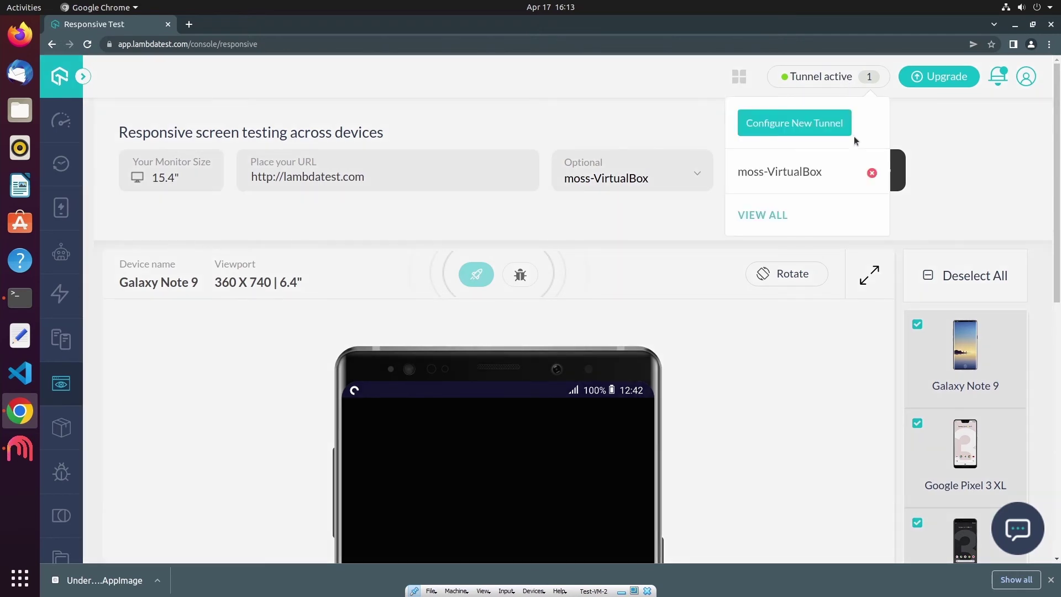
pyautogui.click(872, 175)
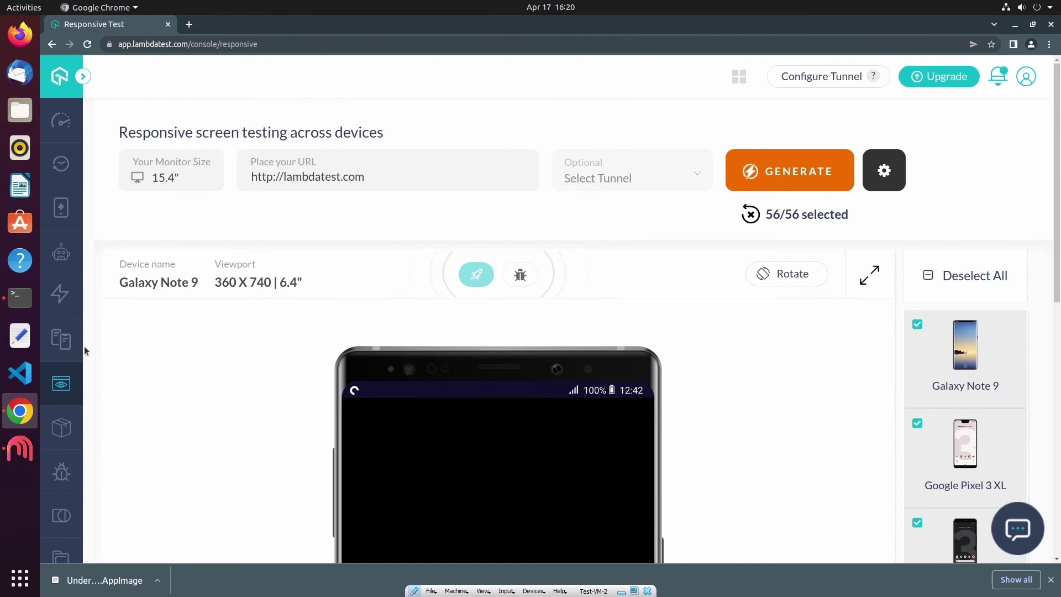
# Download the LT Browser AppImage from the sidebar's LT Browser page
pyautogui.click(120, 343)
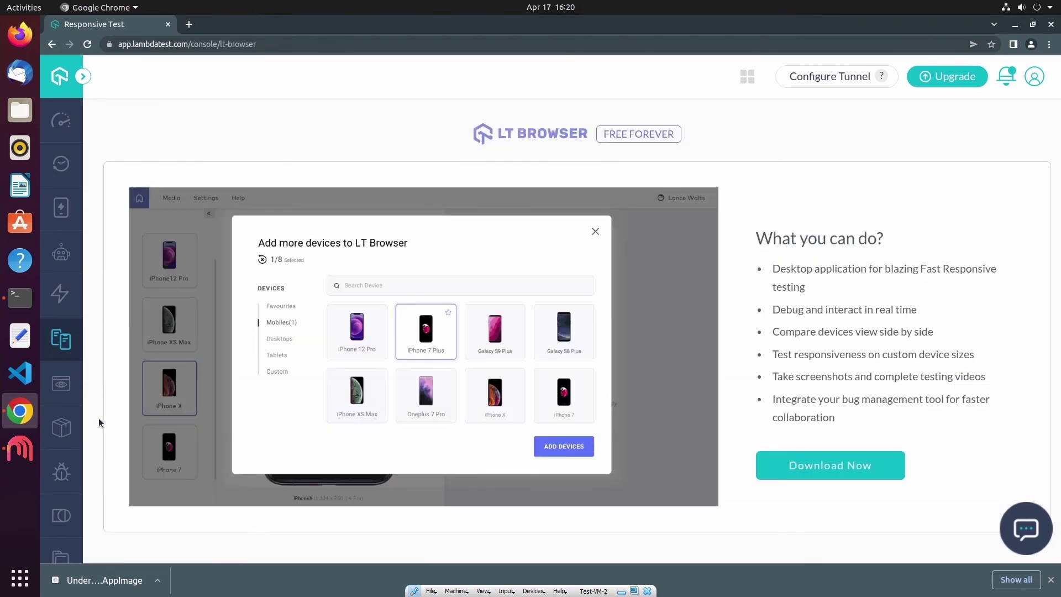
pyautogui.click(813, 466)
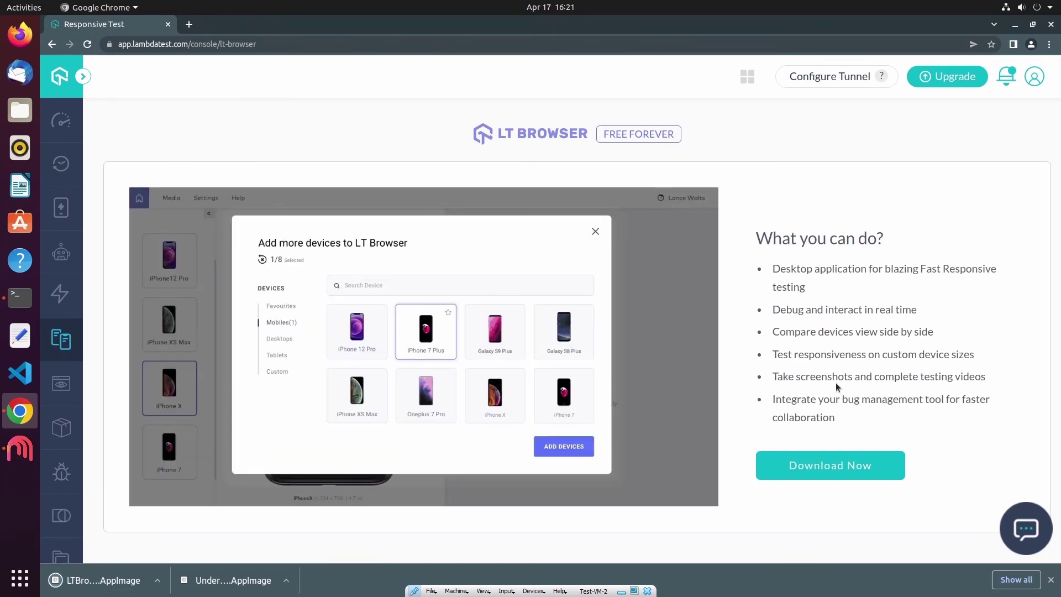
pyautogui.rightClick(20, 296)
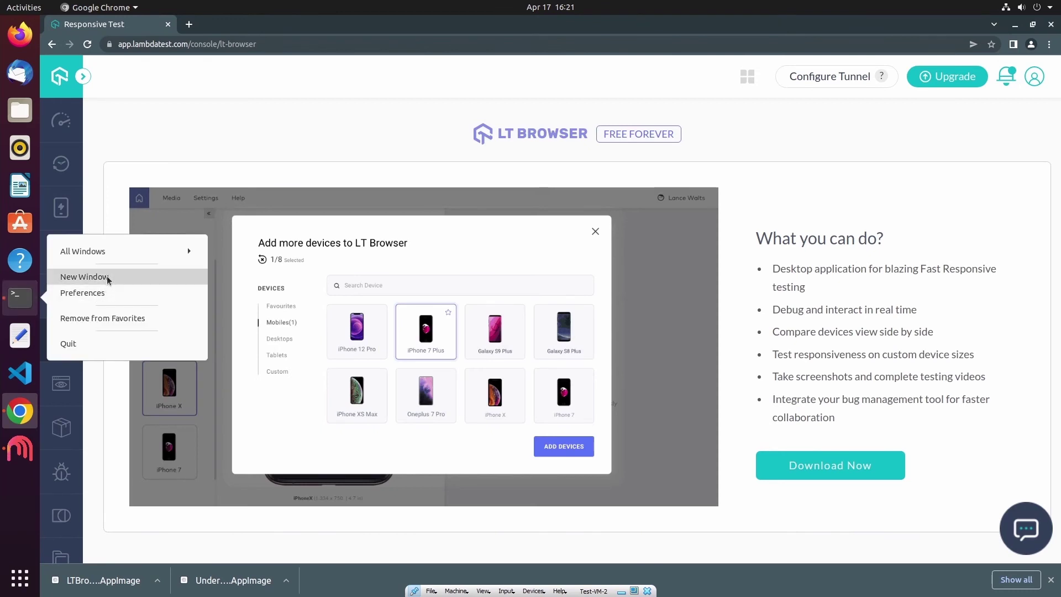
# Move LTBrowser.AppImage from Downloads to the Desktop and change into Desktop
pyautogui.click(83, 276)
pyautogui.write('mv Downlo')
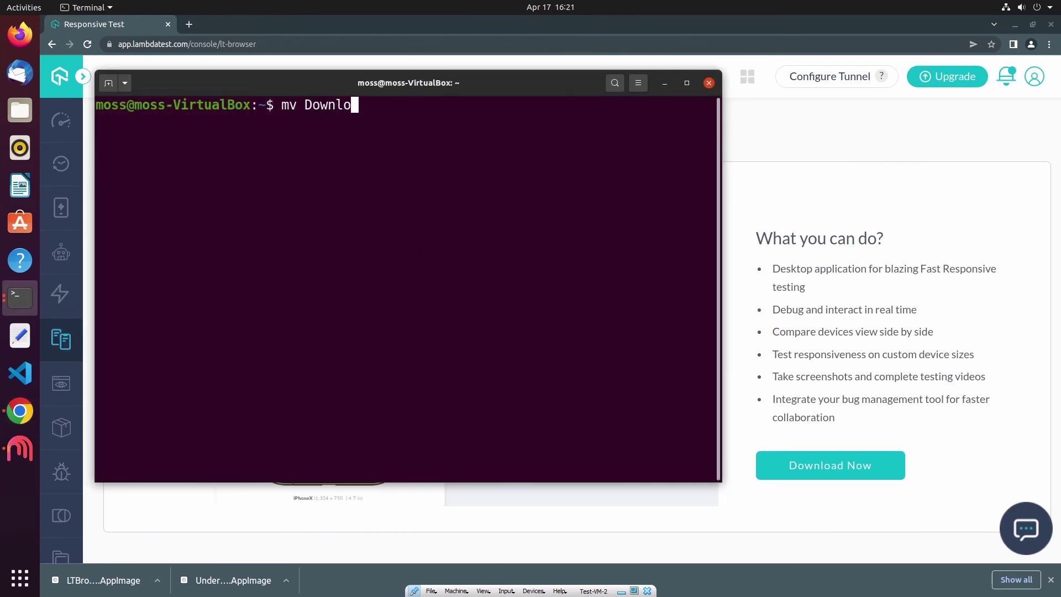
pyautogui.press('Tab')
pyautogui.write('L')
pyautogui.press('Tab')
pyautogui.write('Desktop/')
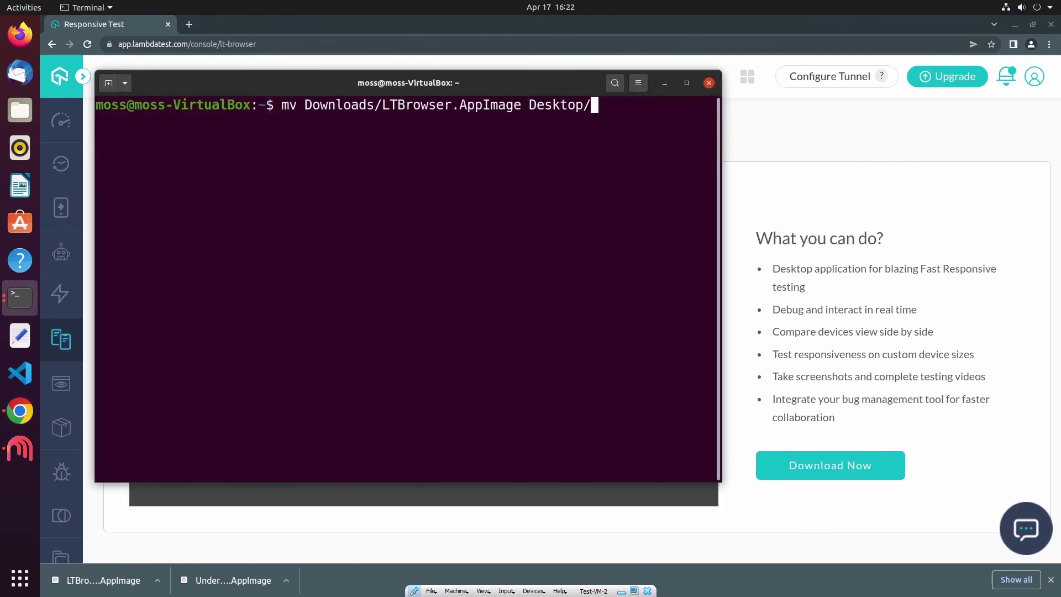
pyautogui.press('Return')
pyautogui.write('cd Desk')
pyautogui.press('Tab')
pyautogui.press('Return')
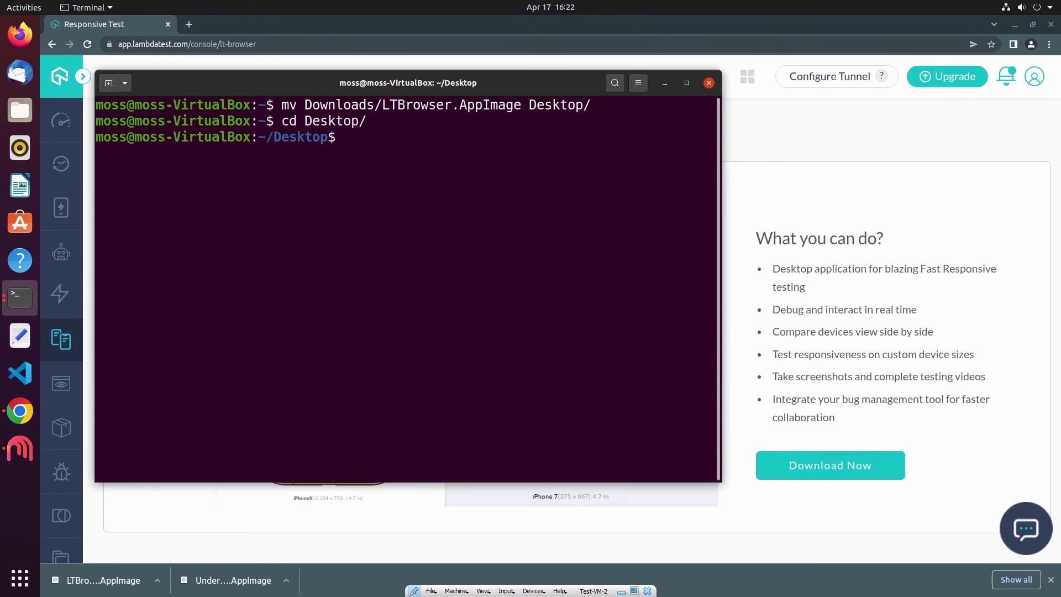
pyautogui.write('sudo chmod +x')
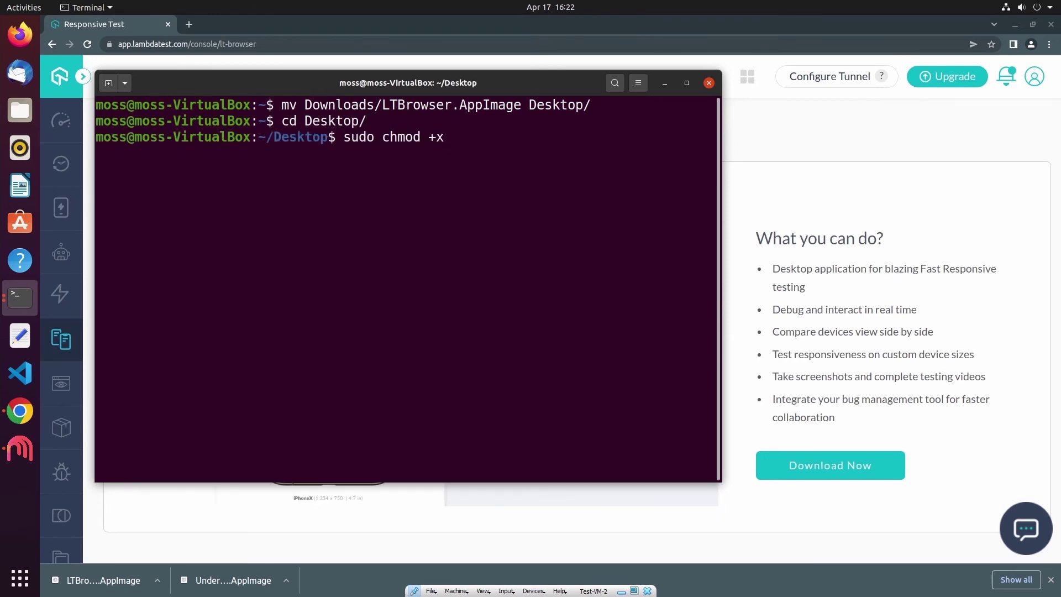
pyautogui.write(' LT')
# Make LTBrowser.AppImage executable with sudo chmod +x and launch it
pyautogui.press('Tab')
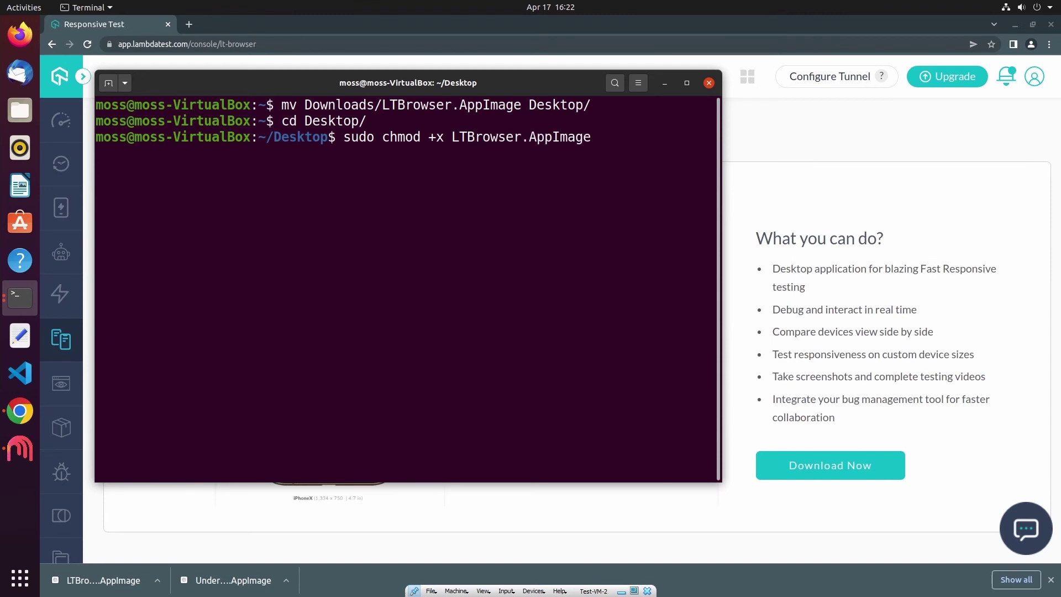
pyautogui.press('Return')
pyautogui.write('password')
pyautogui.press('Return')
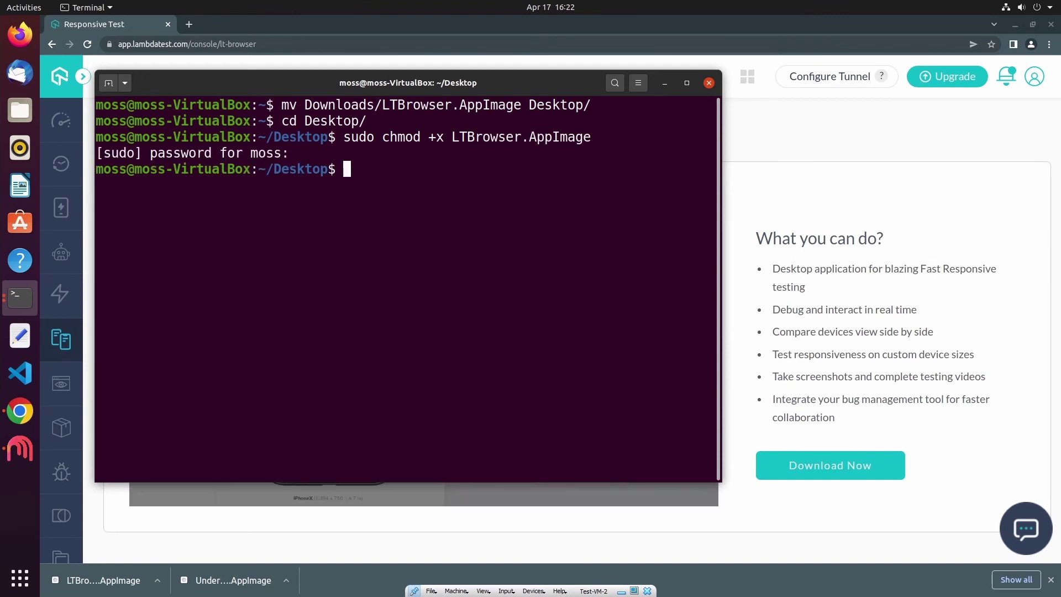
pyautogui.write('./L')
pyautogui.press('Tab')
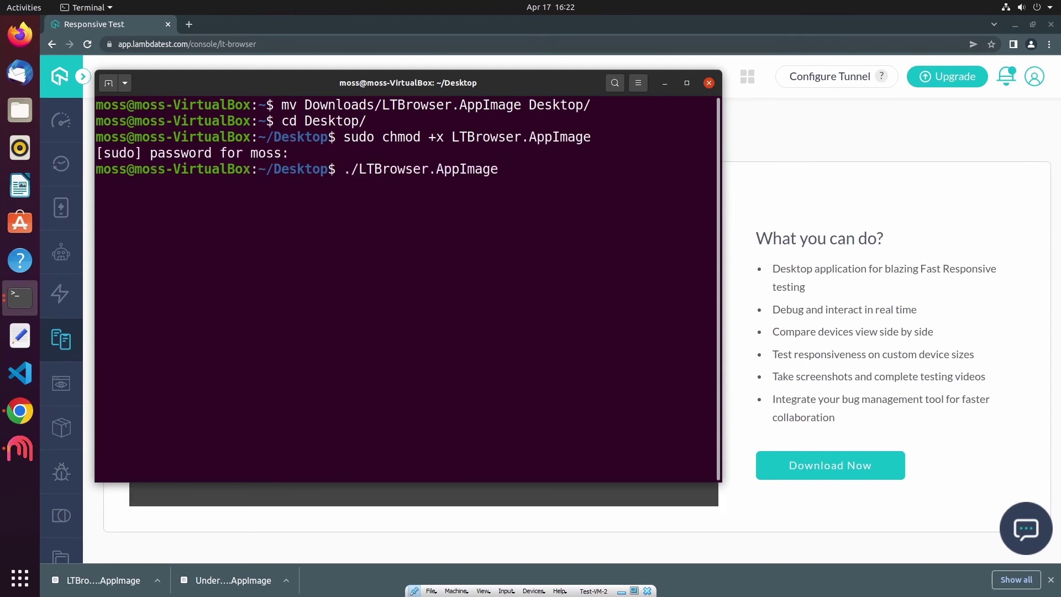
pyautogui.press('Return')
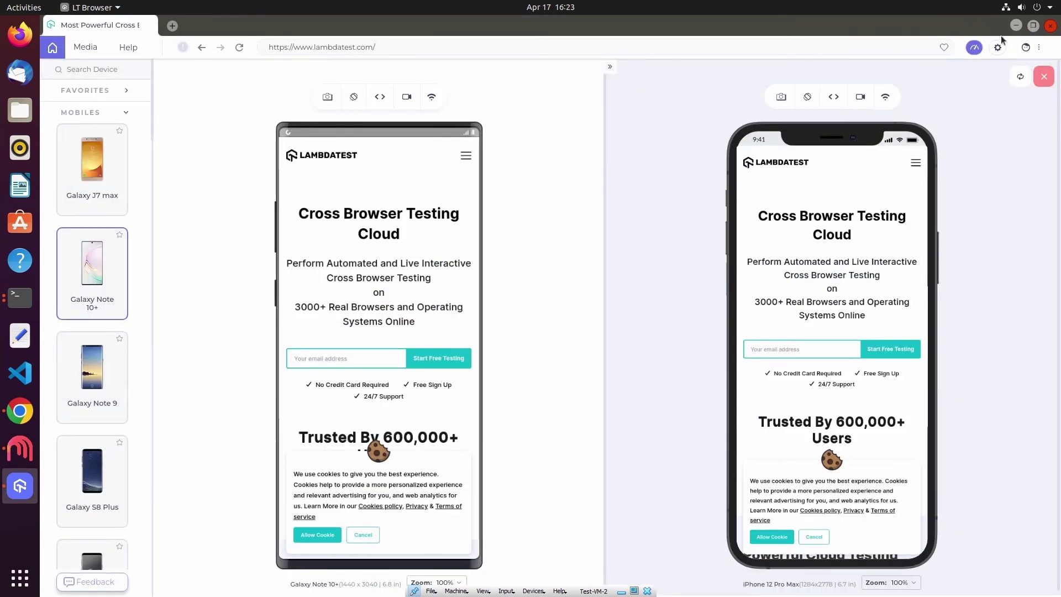
pyautogui.click(1026, 48)
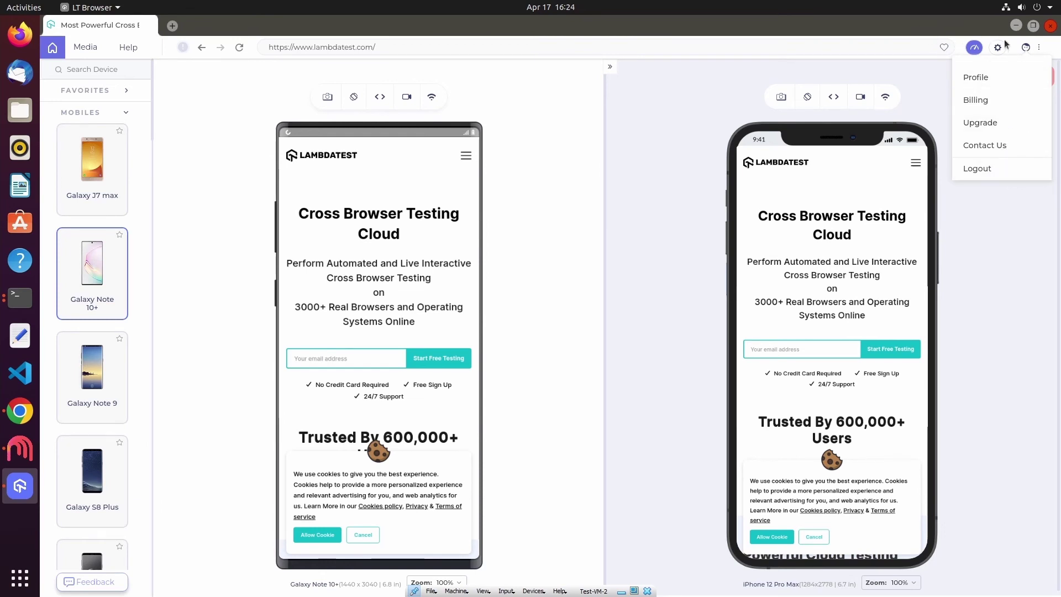
pyautogui.click(1024, 51)
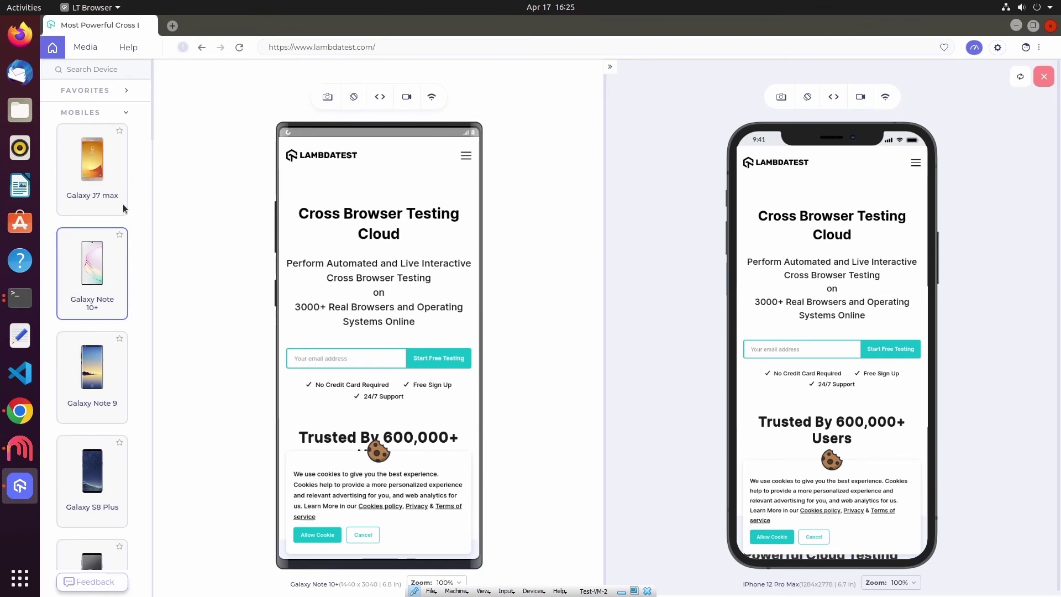
pyautogui.scroll(-3, 114, 302)
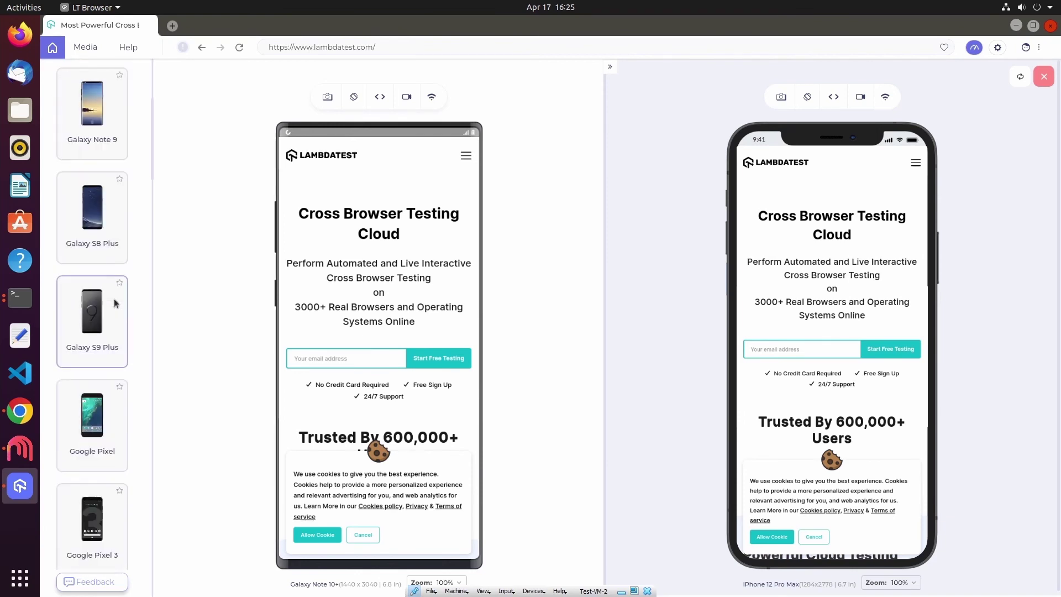
pyautogui.scroll(3, 114, 298)
pyautogui.scroll(3, 116, 298)
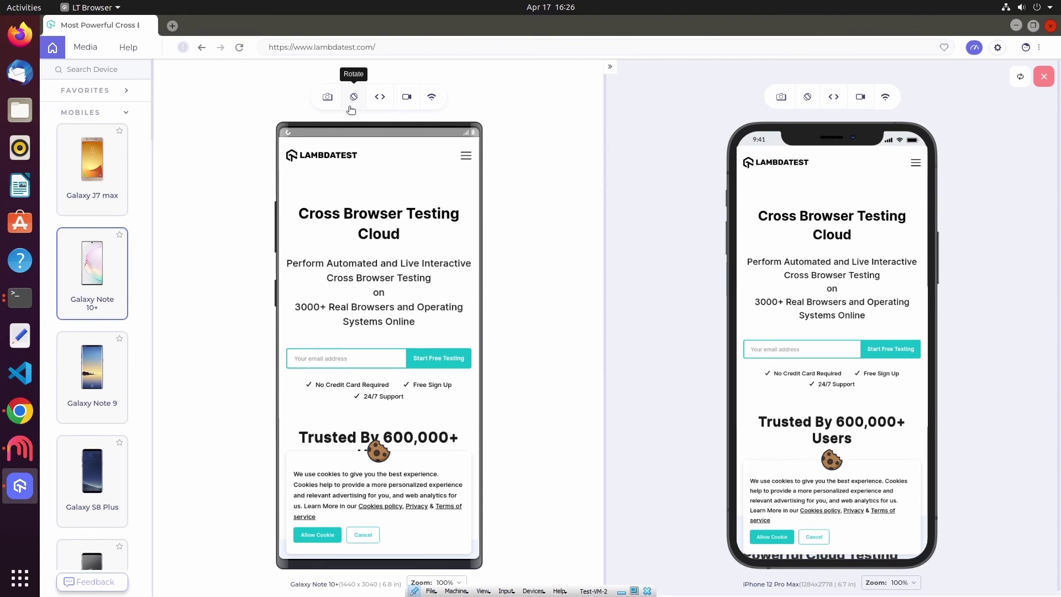
# Inspect the Galaxy Note 10+ preview's Console, Sources and Elements in Dev Tools
pyautogui.click(380, 97)
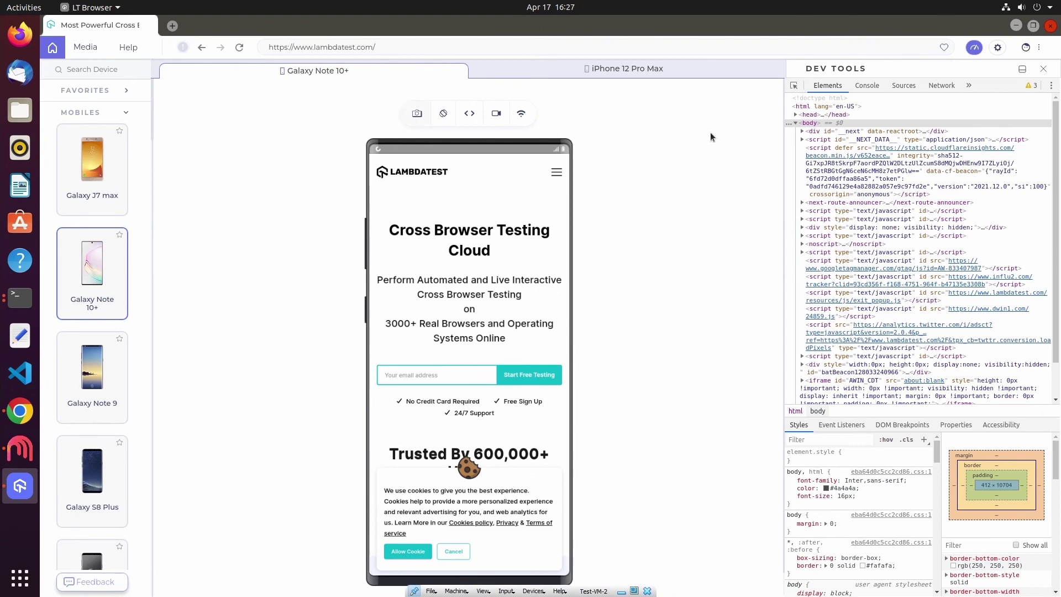
pyautogui.click(867, 86)
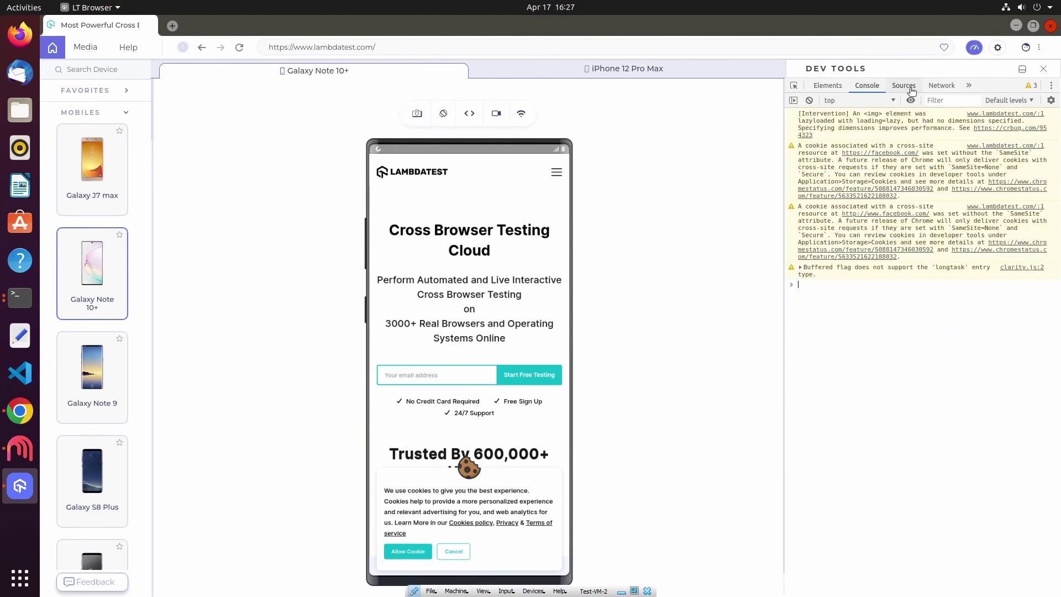
pyautogui.click(903, 85)
pyautogui.click(827, 85)
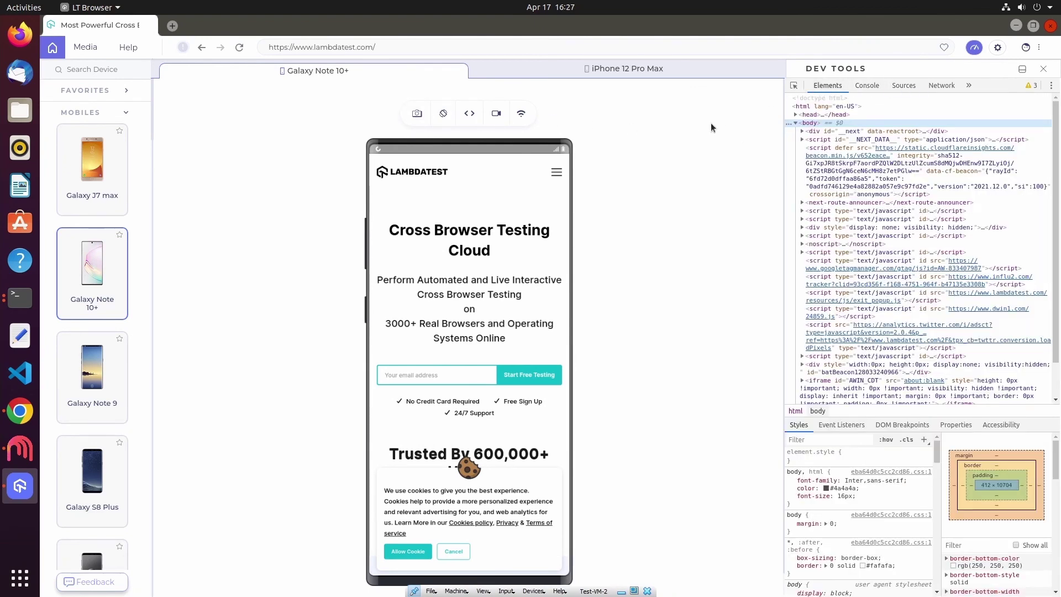
pyautogui.click(681, 72)
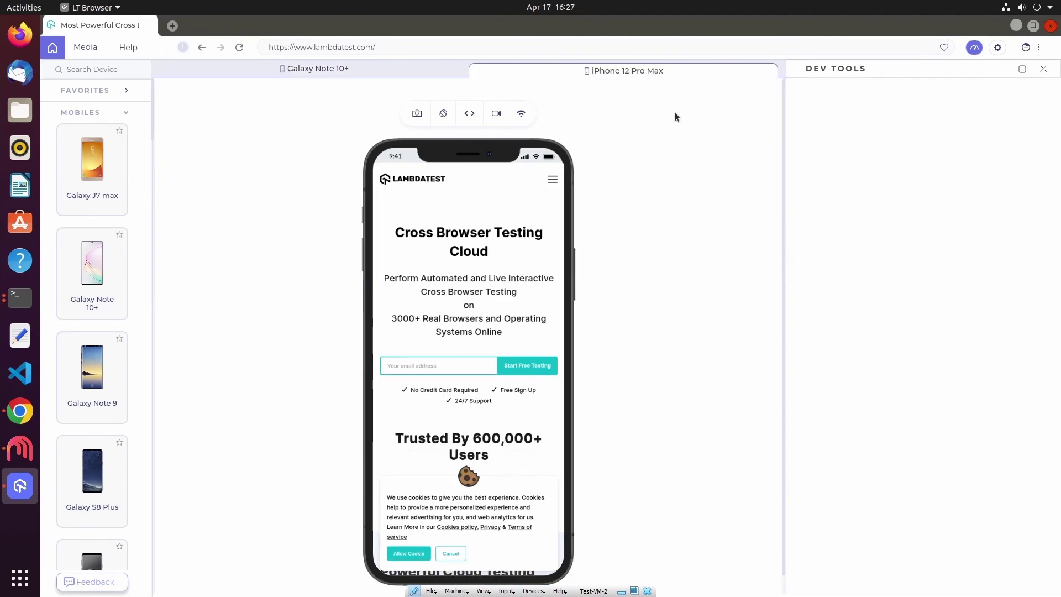
pyautogui.click(470, 113)
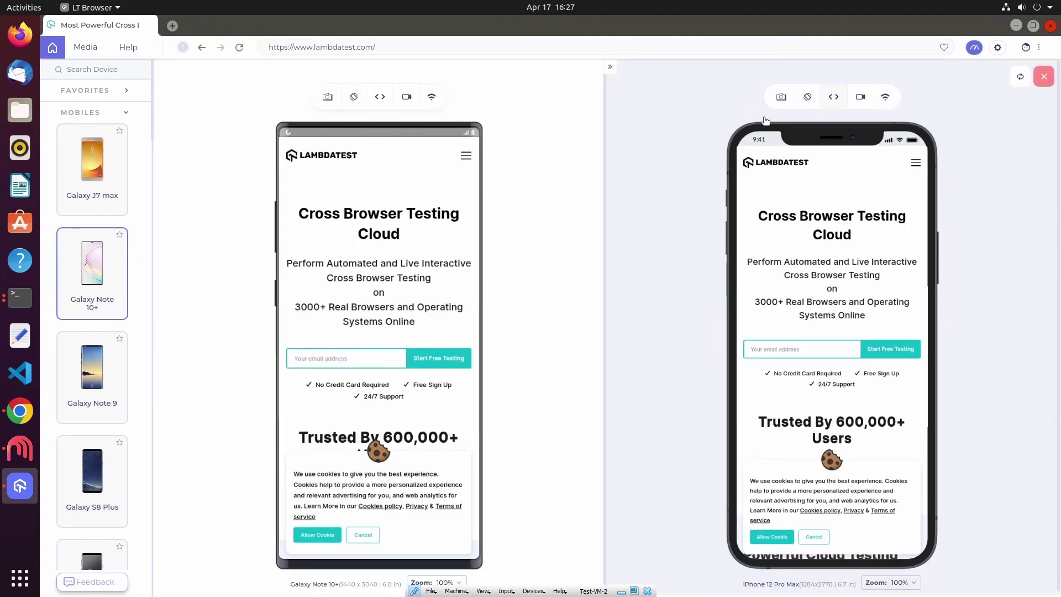
# Open Dev Tools for the iPhone 12 Pro Max, close them, and remove that preview
pyautogui.click(834, 97)
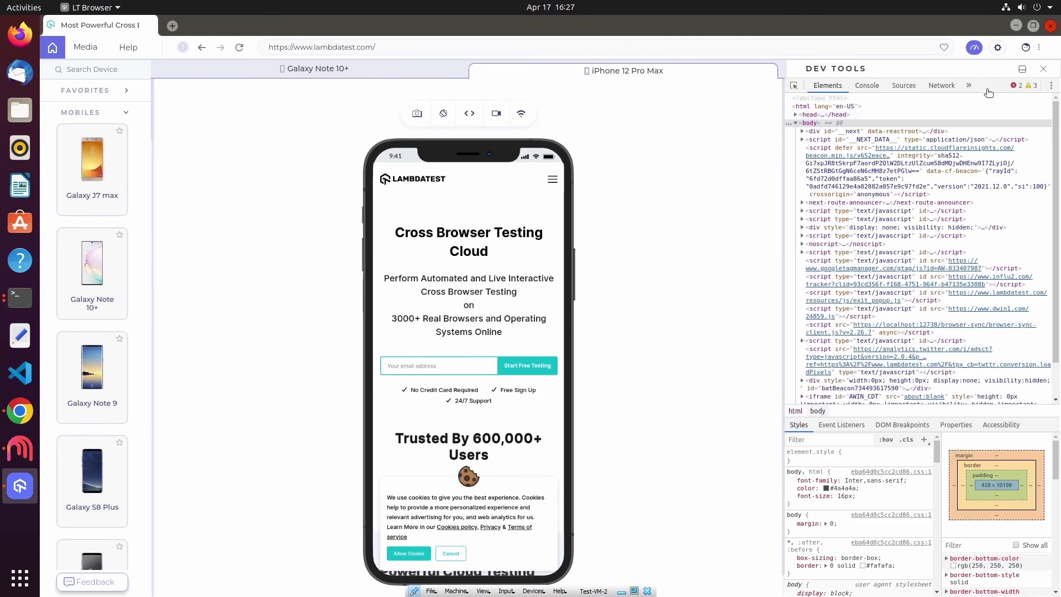
pyautogui.click(1042, 69)
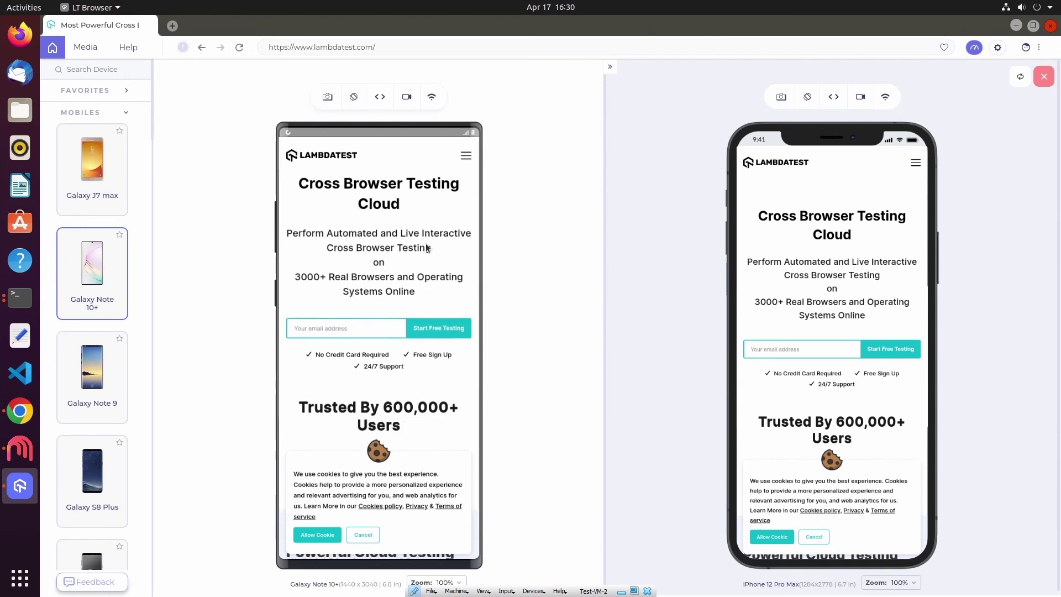
pyautogui.scroll(-5, 426, 243)
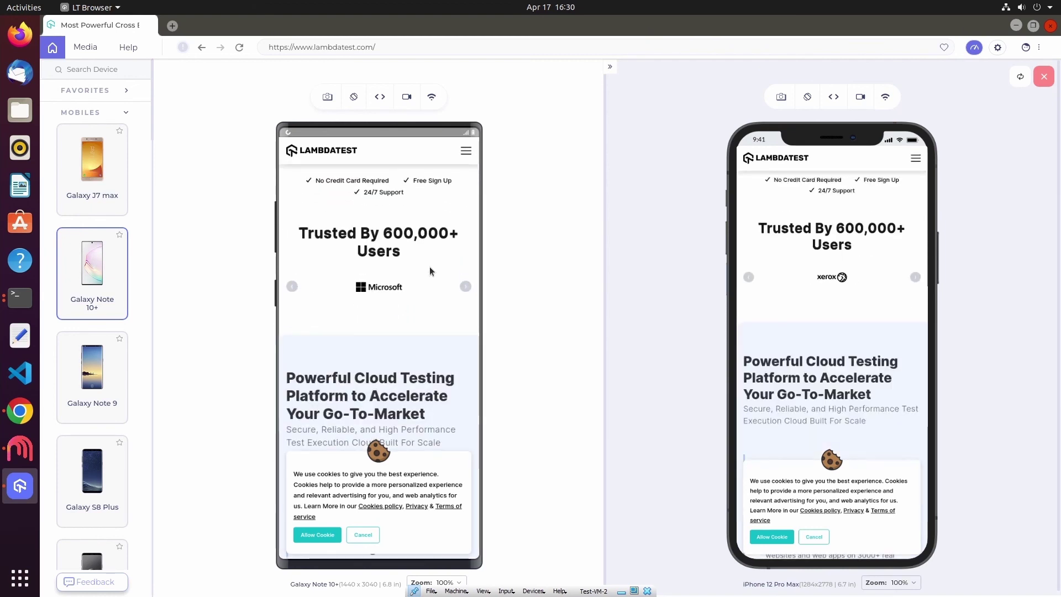
pyautogui.scroll(5, 430, 266)
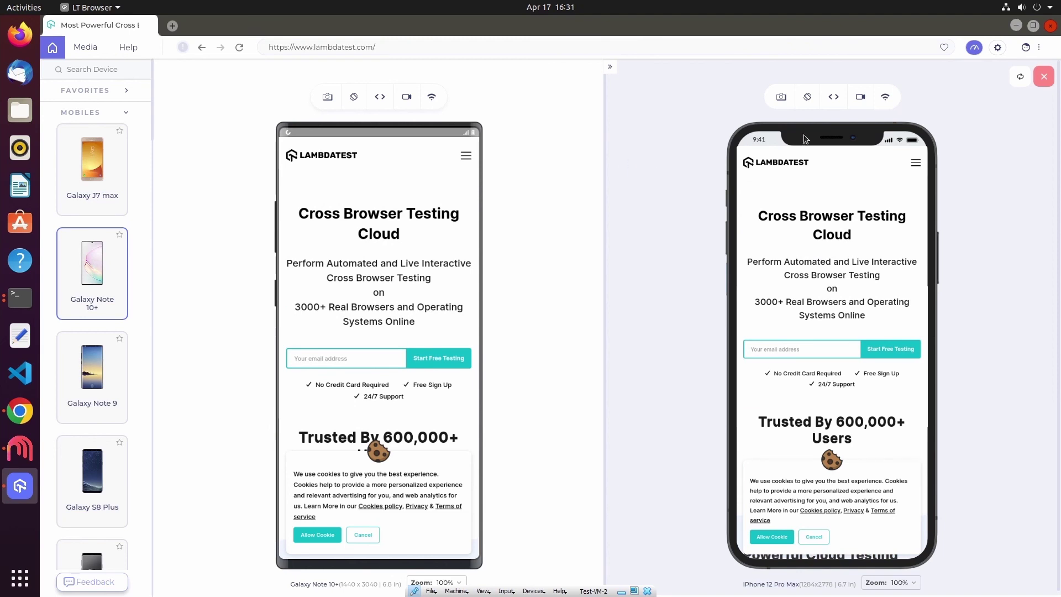
pyautogui.click(1046, 78)
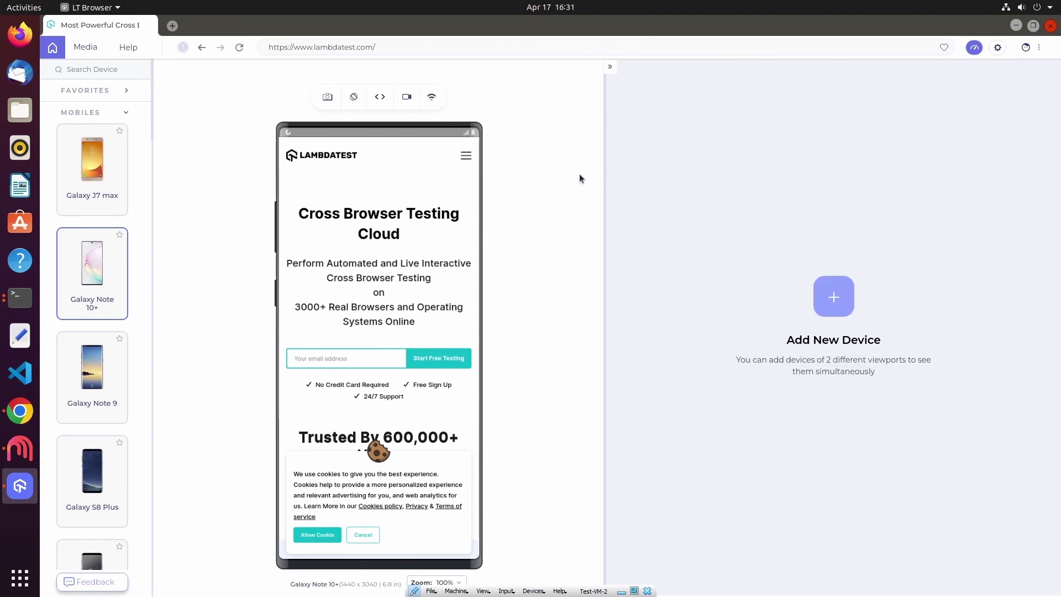
pyautogui.click(839, 300)
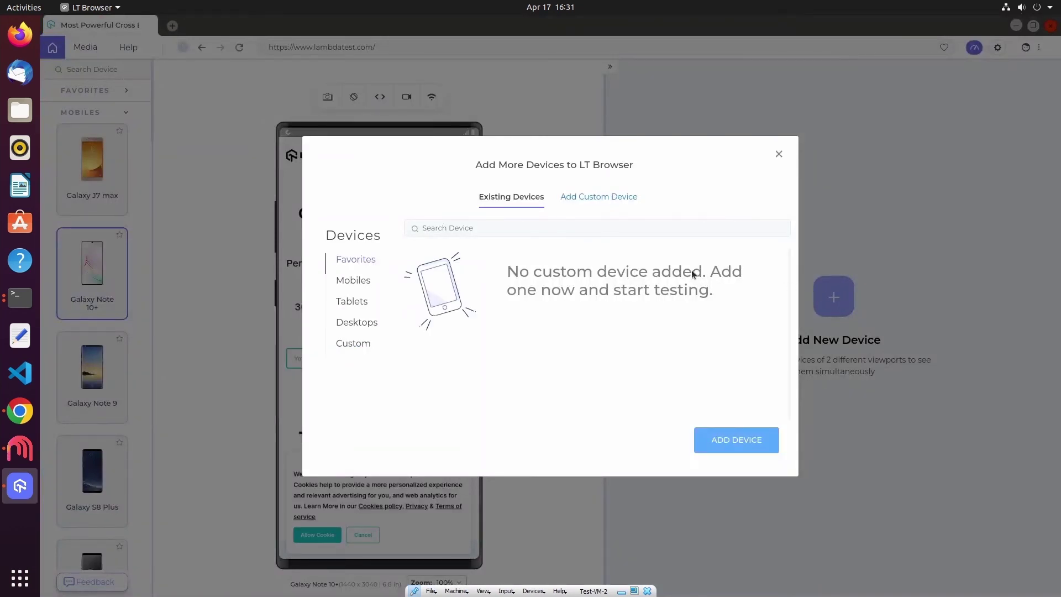
pyautogui.click(353, 280)
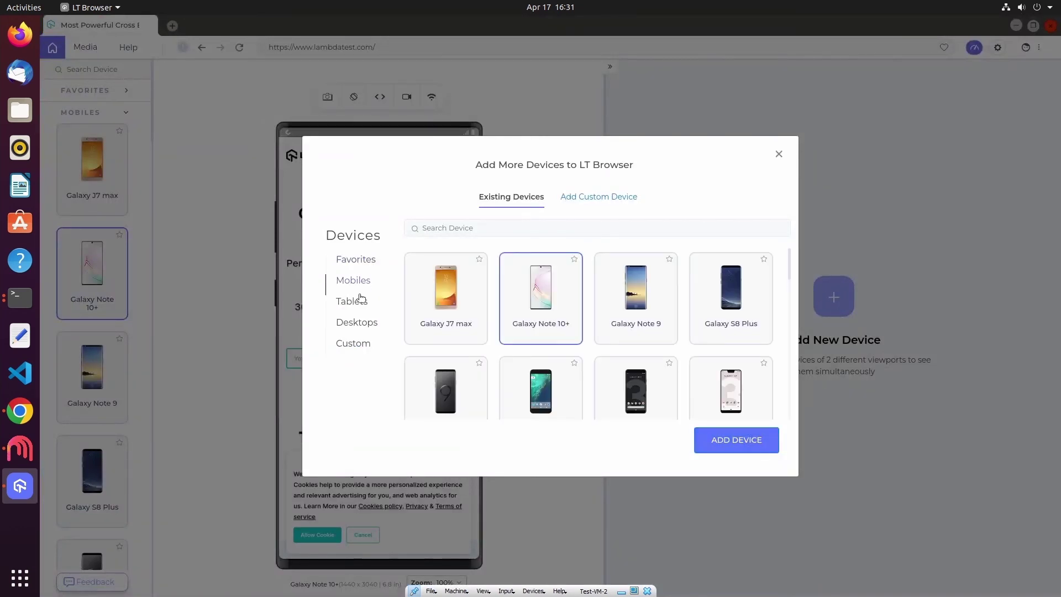
pyautogui.click(351, 301)
pyautogui.click(356, 322)
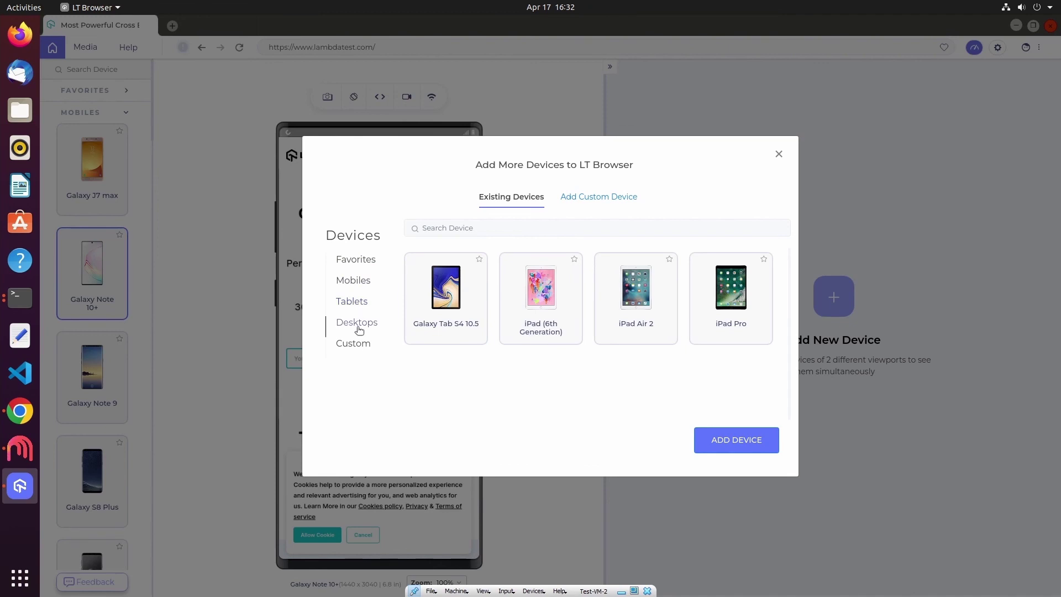
pyautogui.scroll(-3, 543, 330)
pyautogui.scroll(-5, 543, 331)
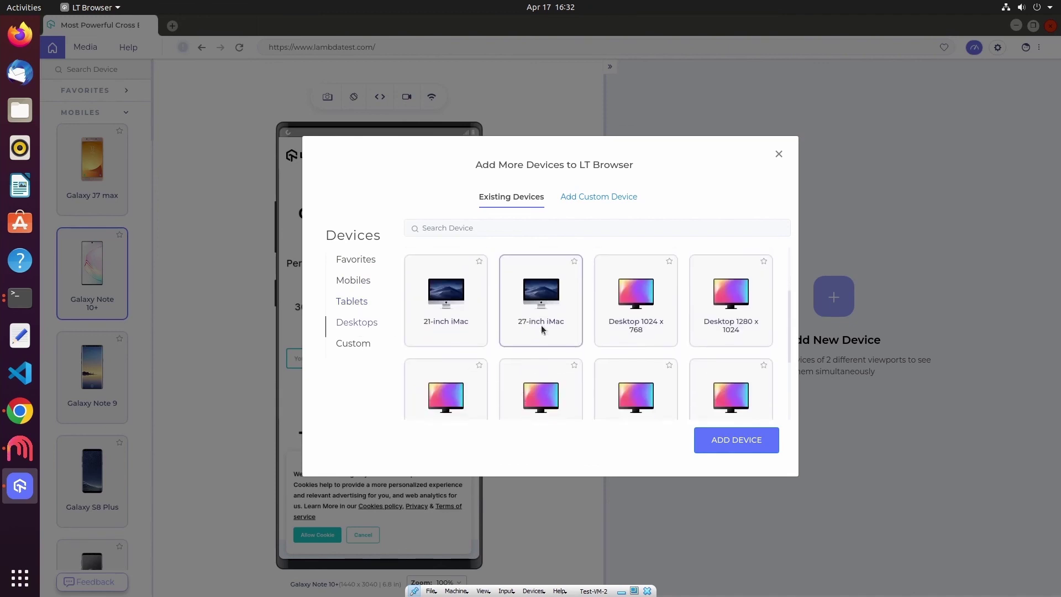
pyautogui.click(355, 260)
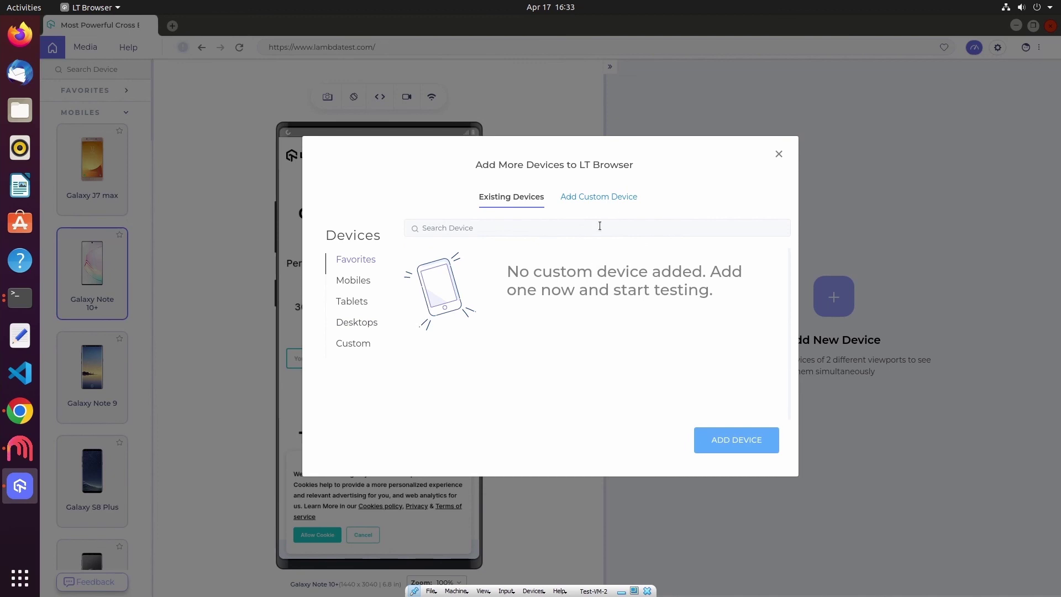
pyautogui.click(598, 196)
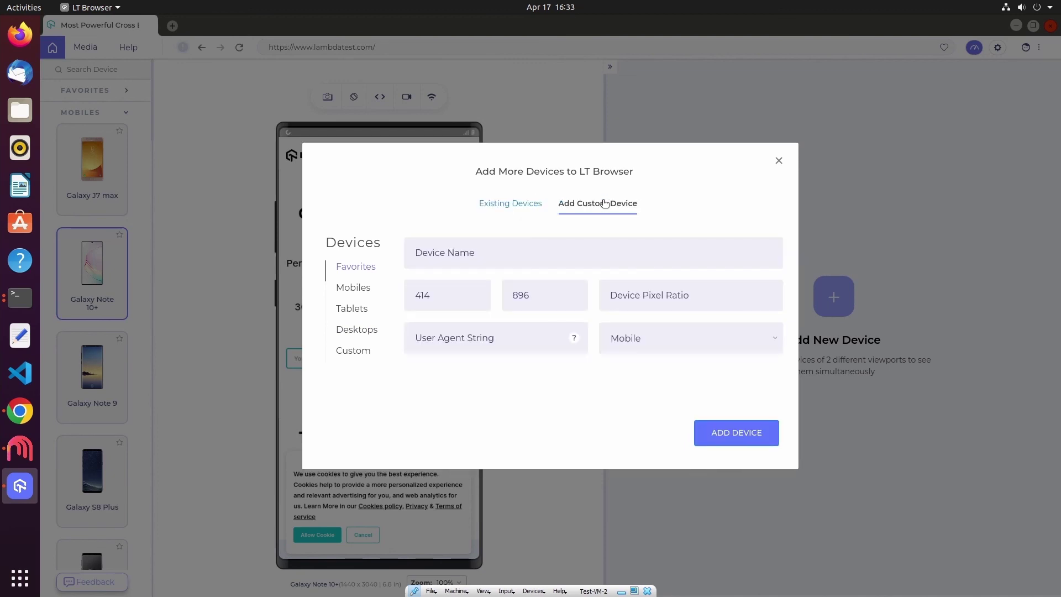
pyautogui.click(562, 251)
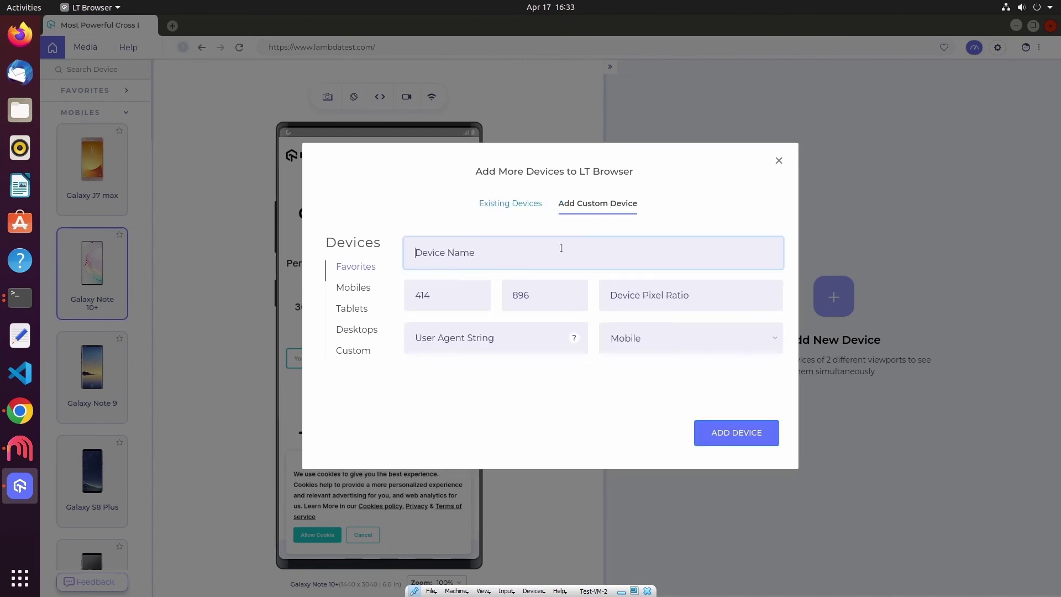
pyautogui.click(523, 208)
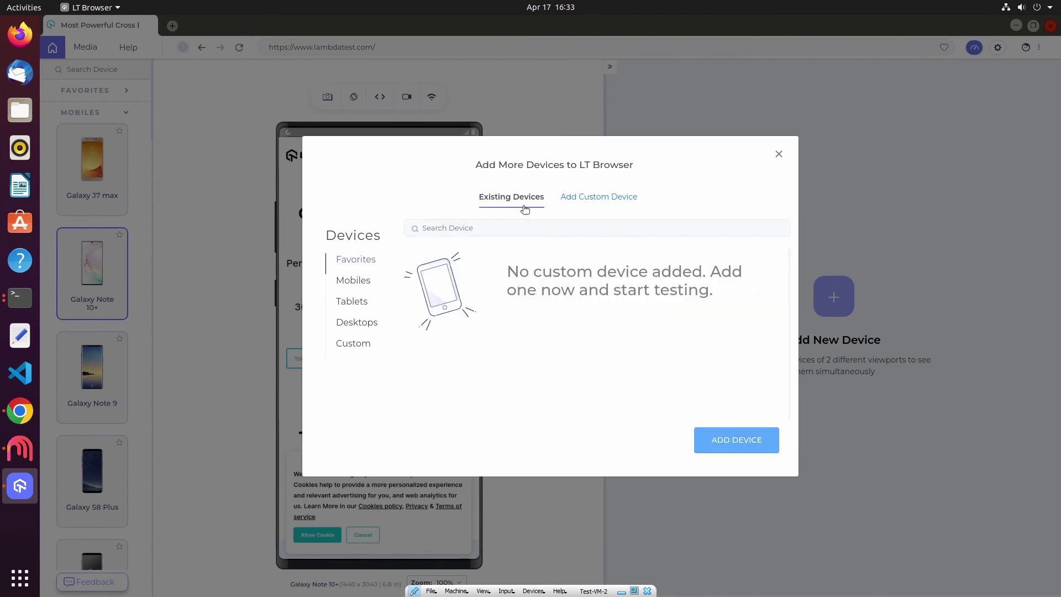
pyautogui.click(780, 155)
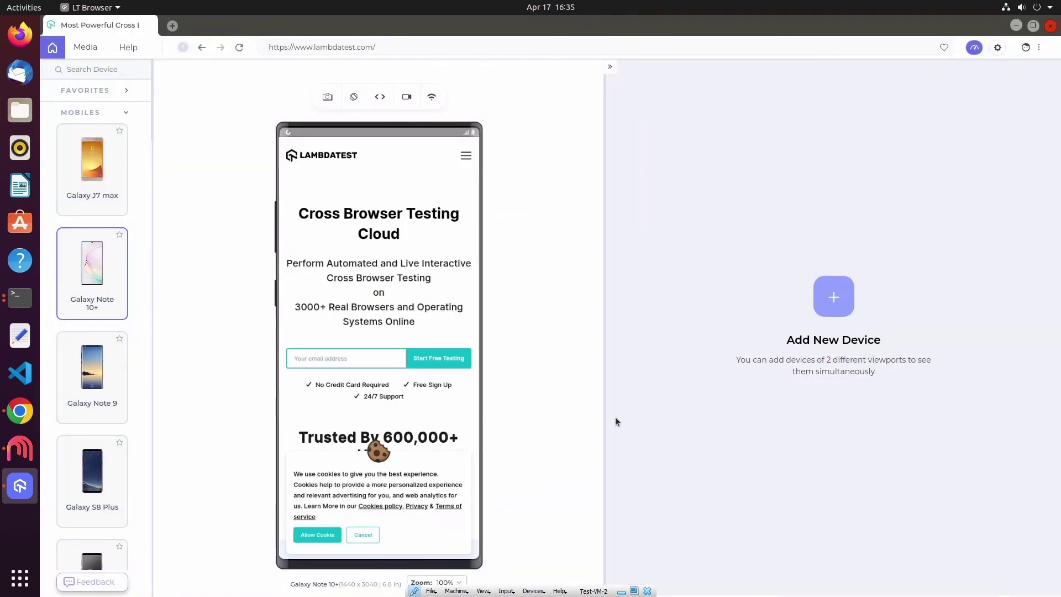